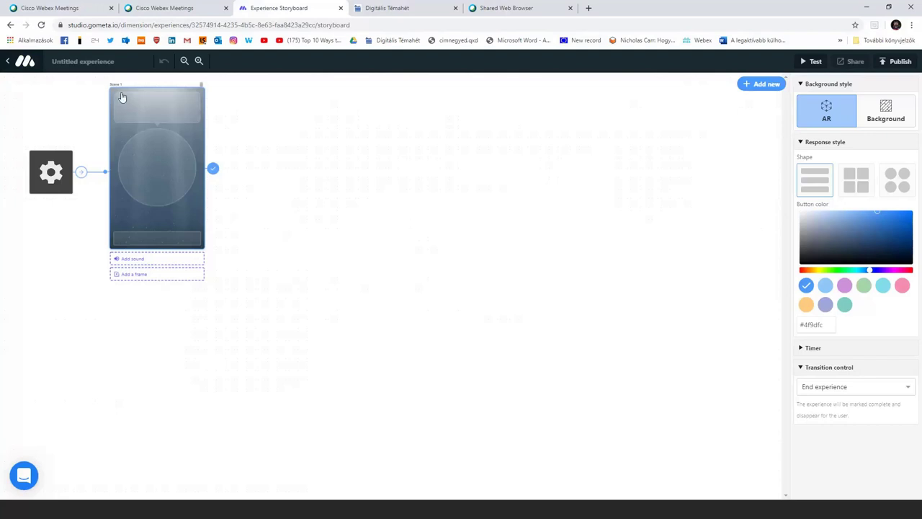
# - Name the experience "Hid" and search the characters for "bridge" to use the 2D "tower bridge" image in the first scene
pyautogui.write('Hid')
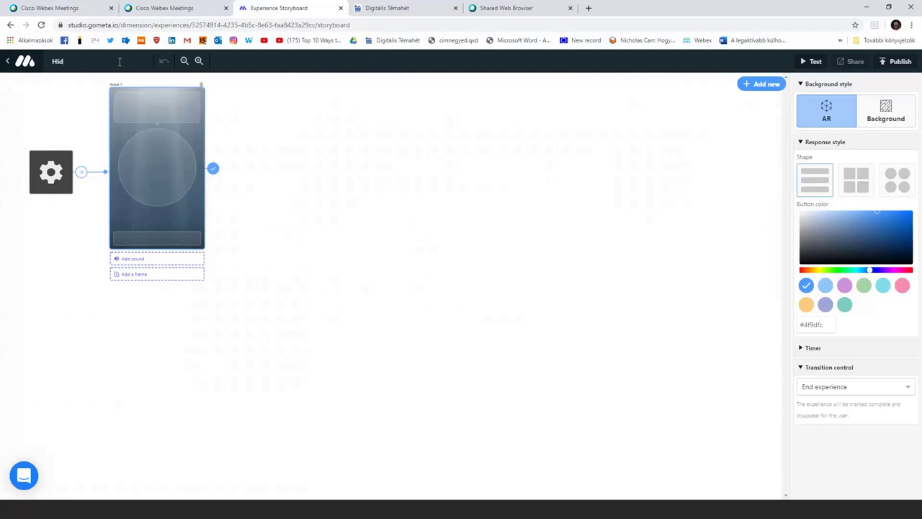
pyautogui.click(159, 175)
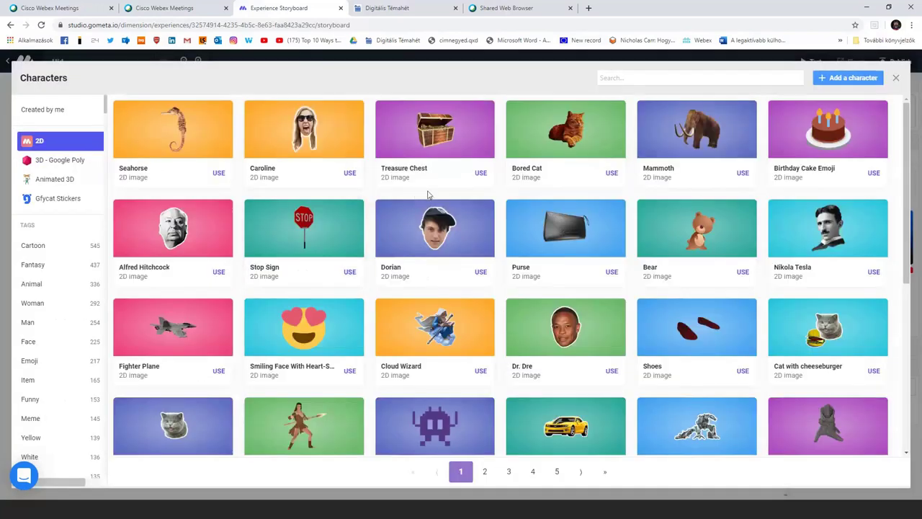
pyautogui.click(713, 77)
pyautogui.write('bridge')
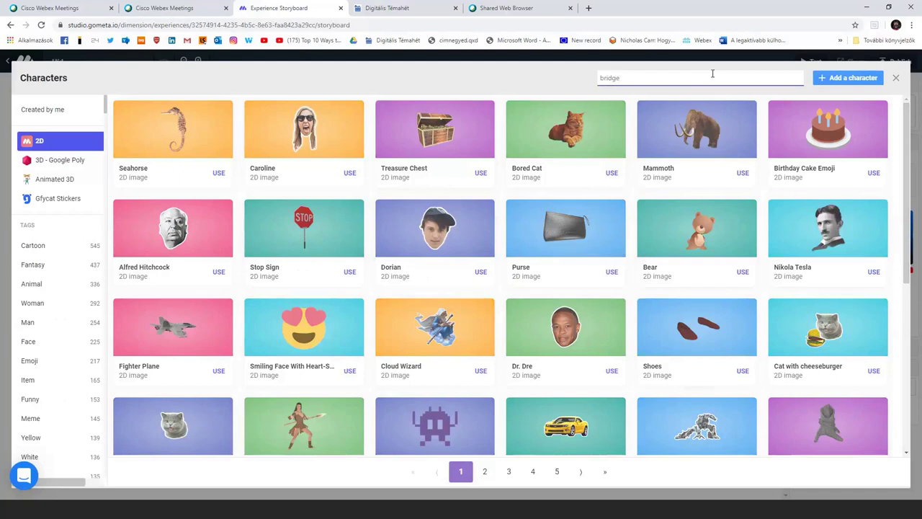
pyautogui.press('Return')
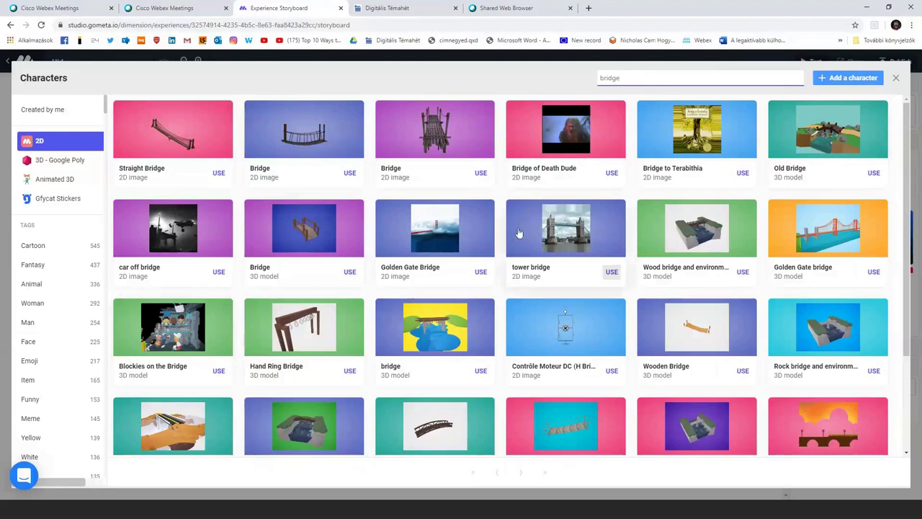
pyautogui.click(565, 233)
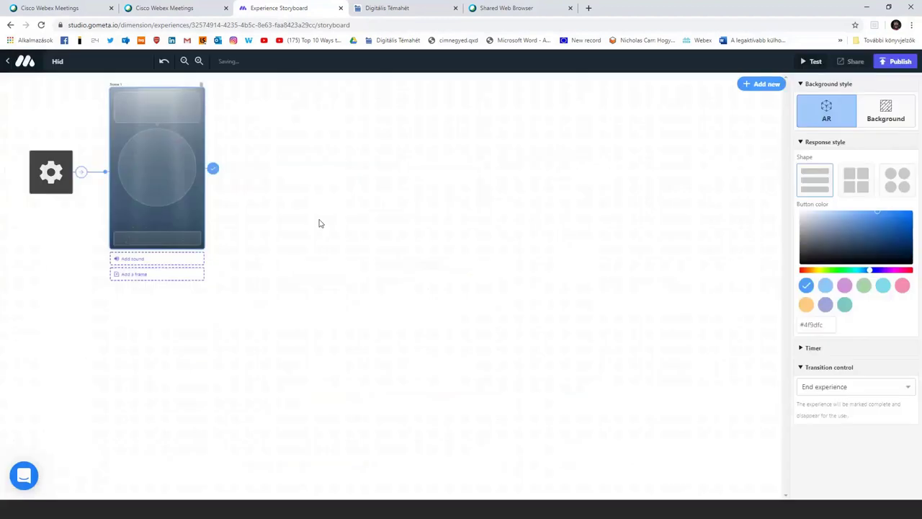
# - Write the dialogue "Rajzold le a hidat!" in the bridge scene's speech bubble
pyautogui.click(154, 117)
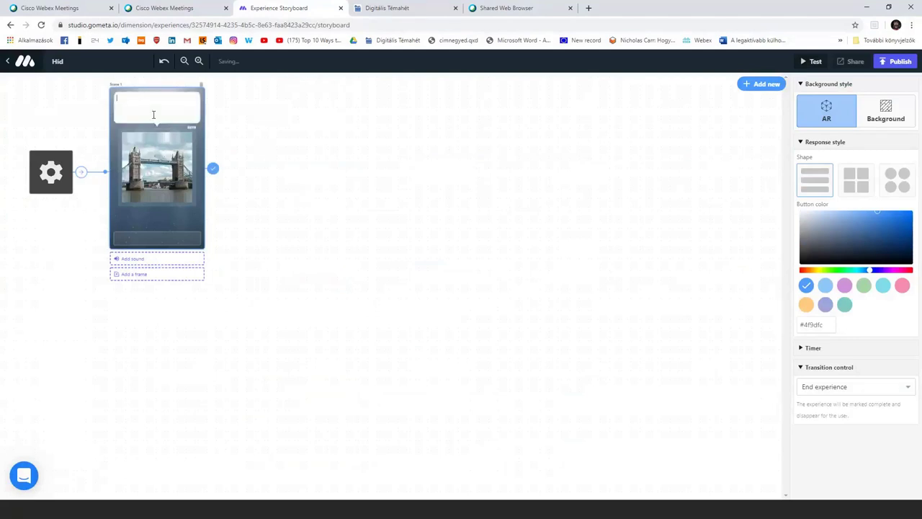
pyautogui.write('H')
pyautogui.write('ajzold')
pyautogui.write(' le ')
pyautogui.write('a h')
pyautogui.write('idat!')
# - Add three response buttons to the bridge scene
pyautogui.click(178, 240)
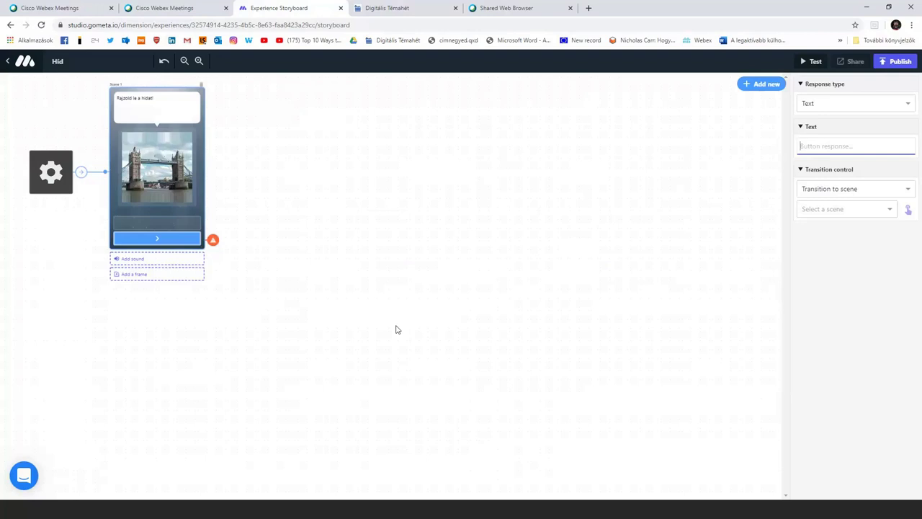
pyautogui.click(156, 221)
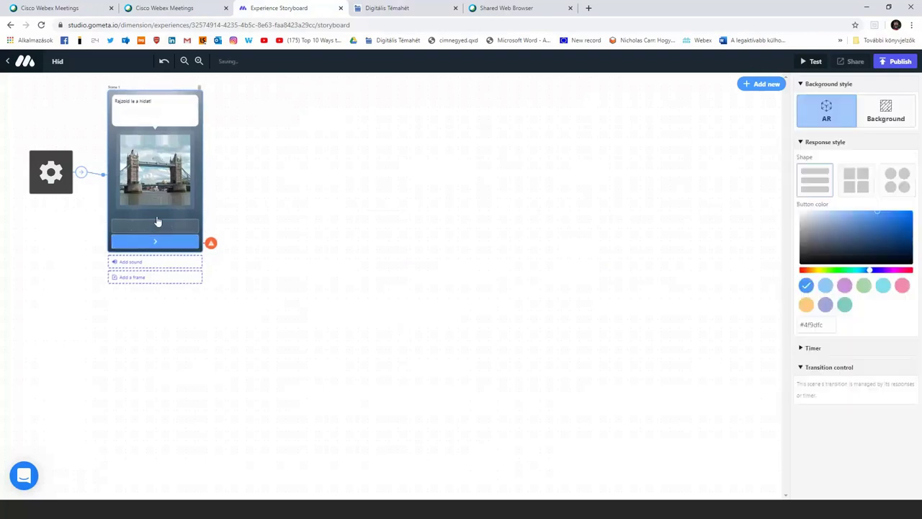
pyautogui.click(157, 228)
pyautogui.click(158, 217)
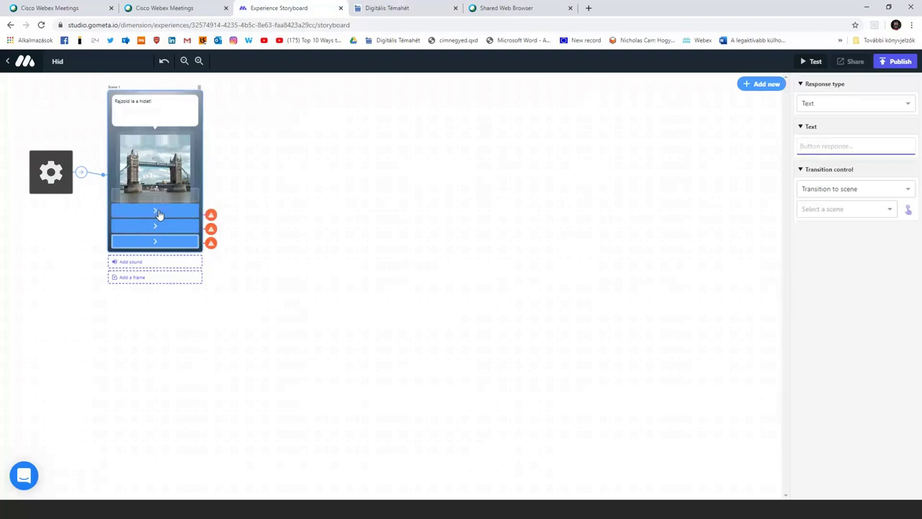
# - Label the bridge scene's first response "Kész a rajzom!" and its second response "Megnézem a többiek rajzait"
pyautogui.click(164, 216)
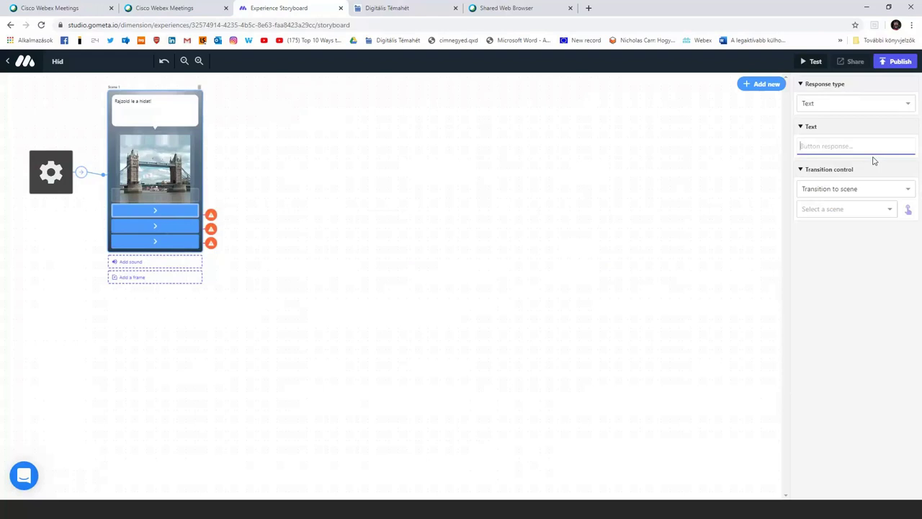
pyautogui.write('Kész a rajzom!')
pyautogui.click(139, 232)
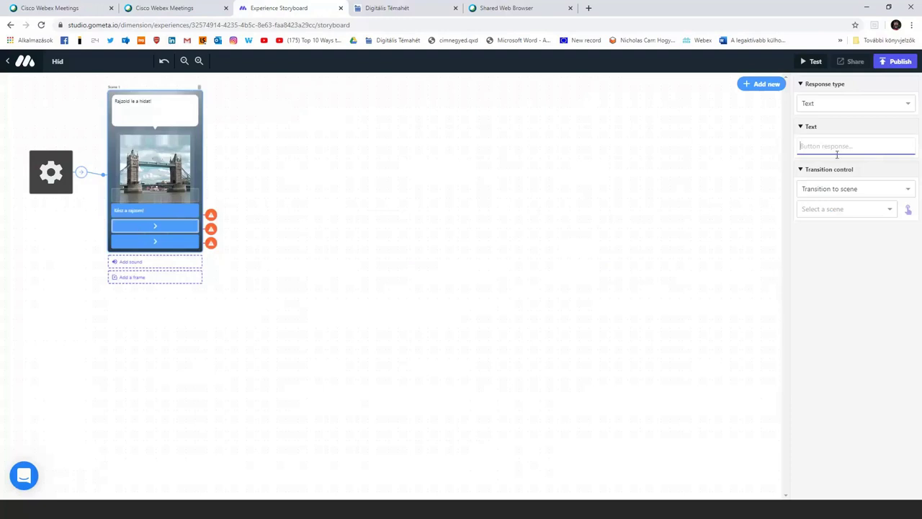
pyautogui.write('Megnézem a többiek rajzait')
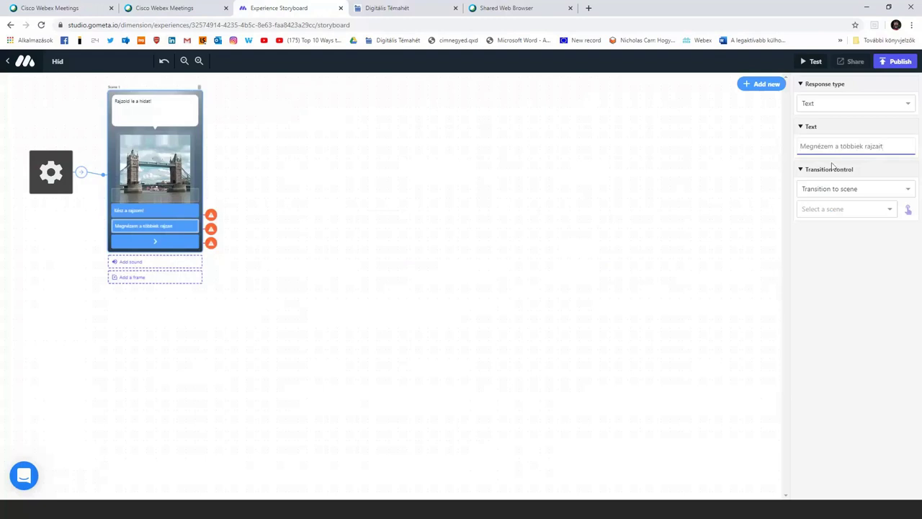
# - Label the third response "Viszlát" and set its transition to End experience
pyautogui.click(122, 245)
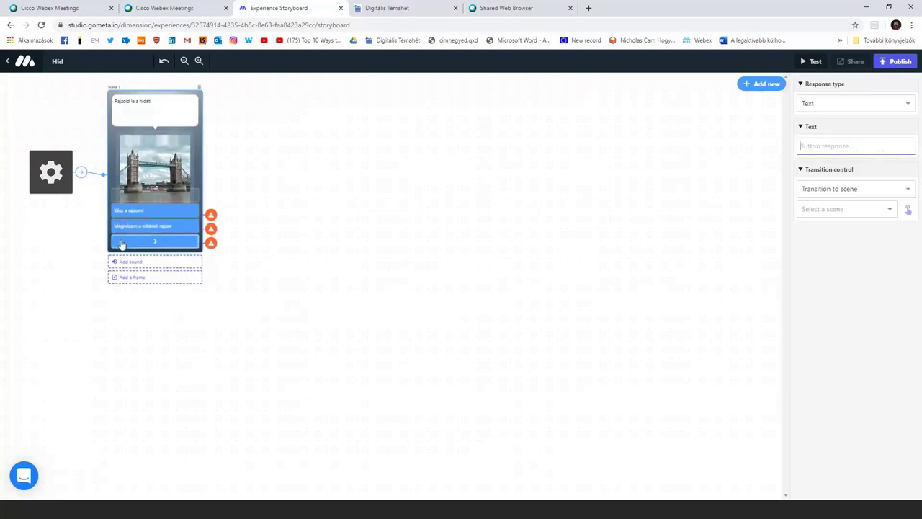
pyautogui.write('Visz')
pyautogui.write('láe')
pyautogui.click(906, 190)
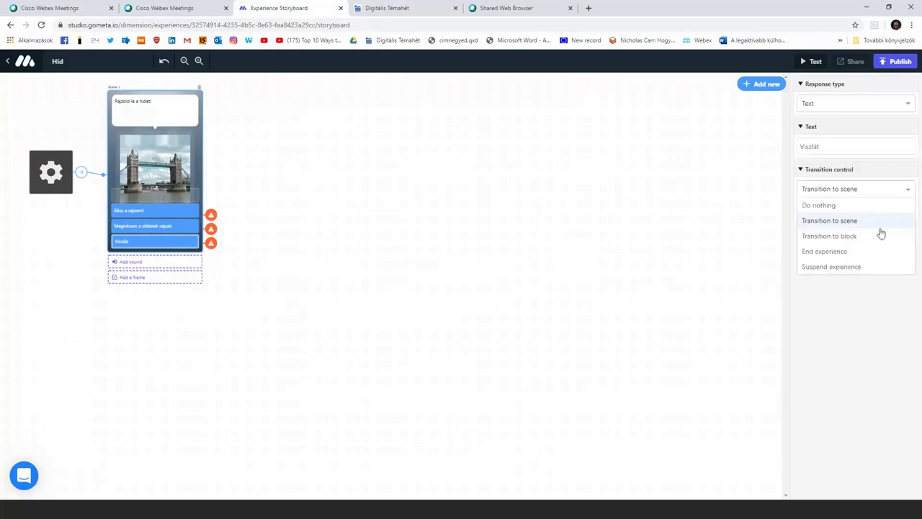
pyautogui.click(864, 252)
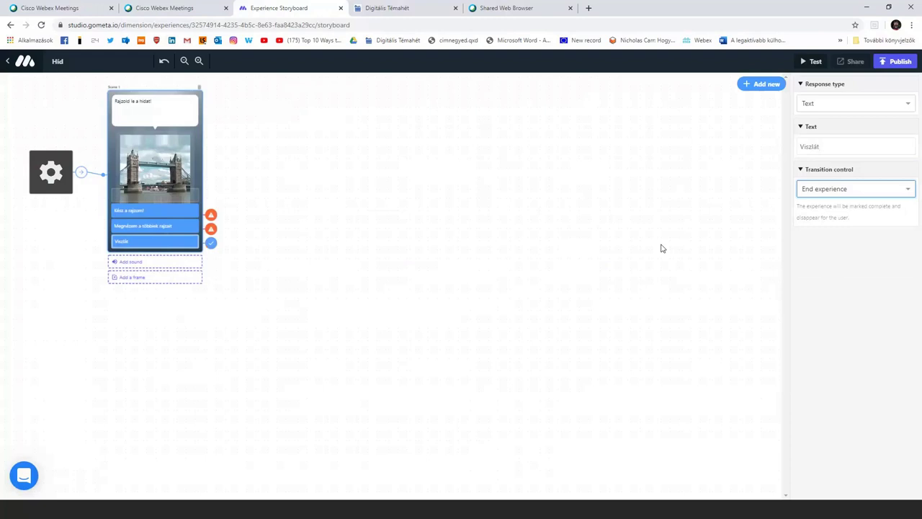
# - Add a Camera scene and link the "Kész a rajzom!" response to it
pyautogui.click(764, 85)
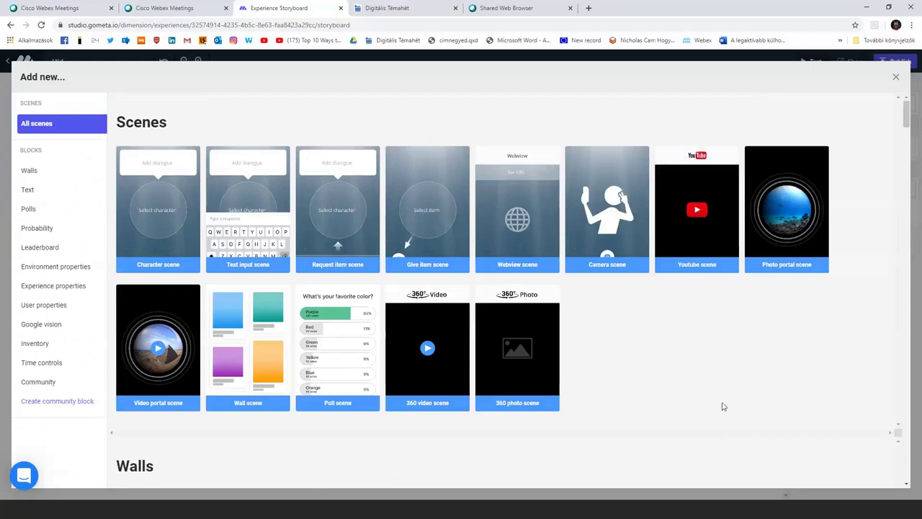
pyautogui.click(623, 215)
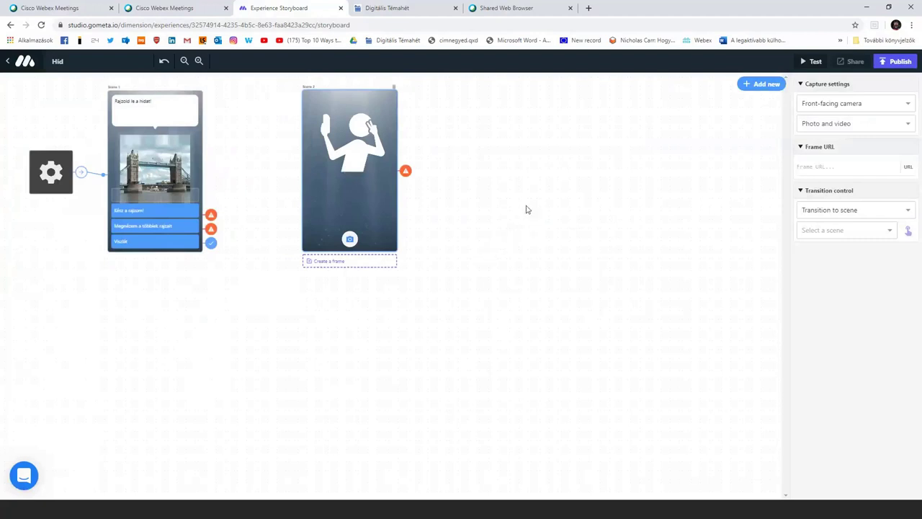
pyautogui.click(177, 215)
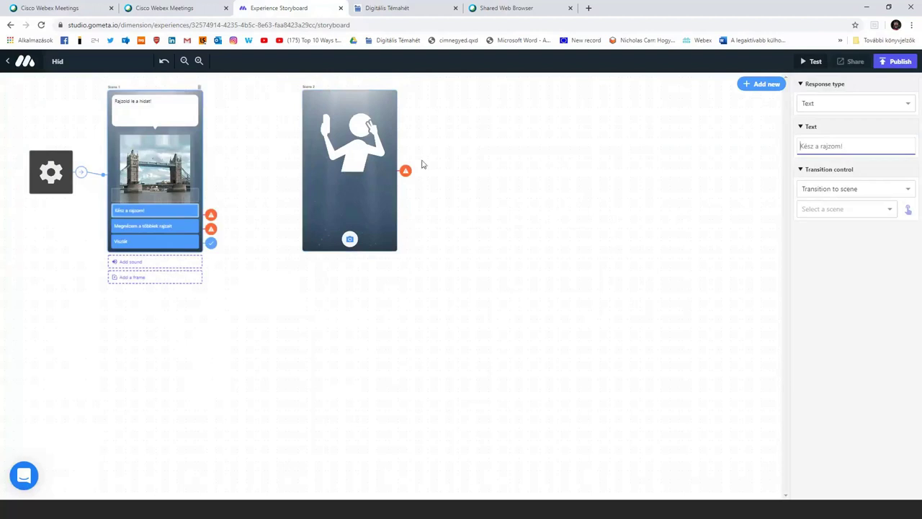
pyautogui.click(907, 210)
pyautogui.click(907, 209)
pyautogui.click(342, 179)
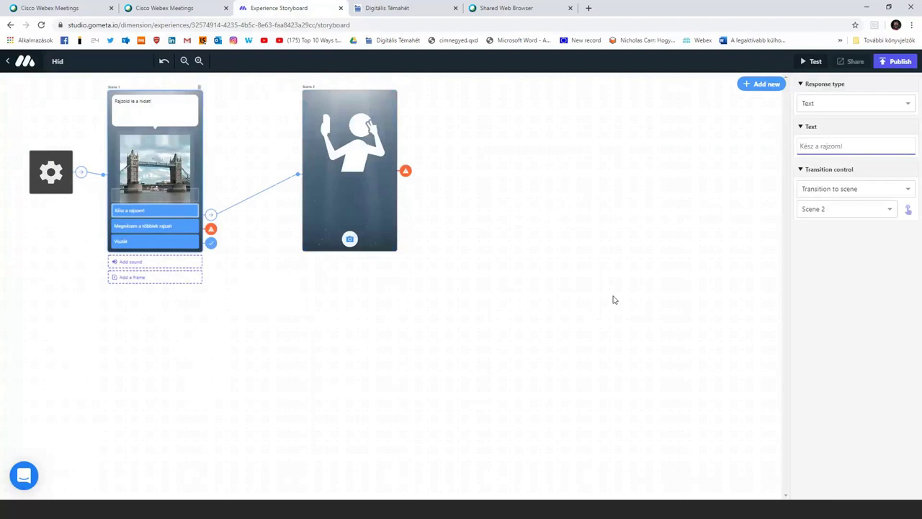
# - Set the camera scene to use the rear-facing camera and capture photos only
pyautogui.click(342, 202)
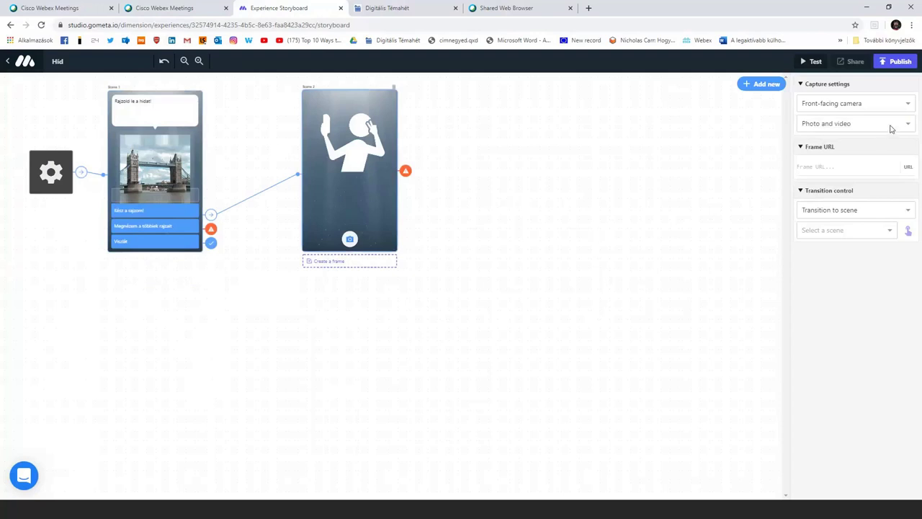
pyautogui.click(825, 108)
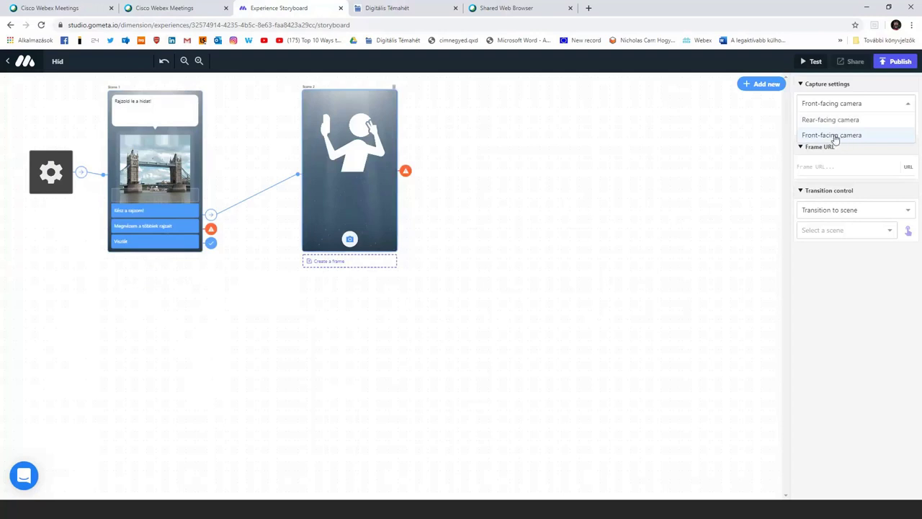
pyautogui.click(823, 121)
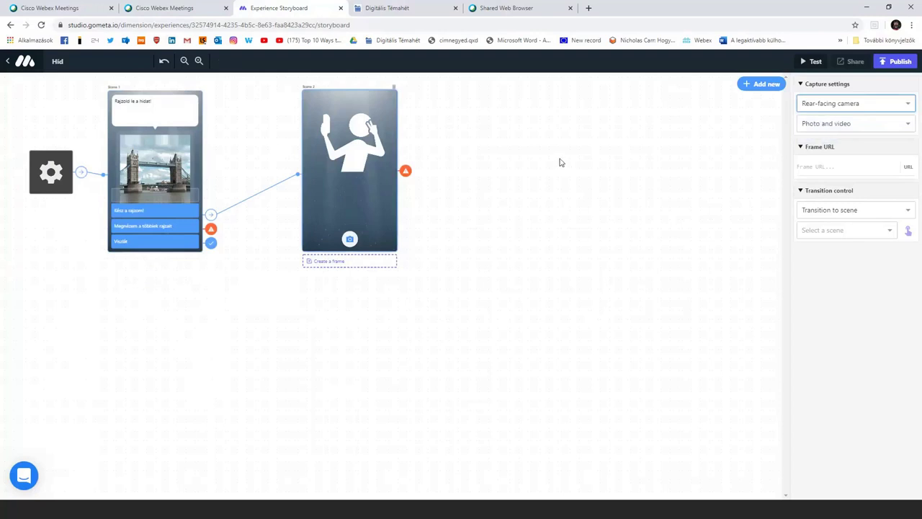
pyautogui.click(883, 126)
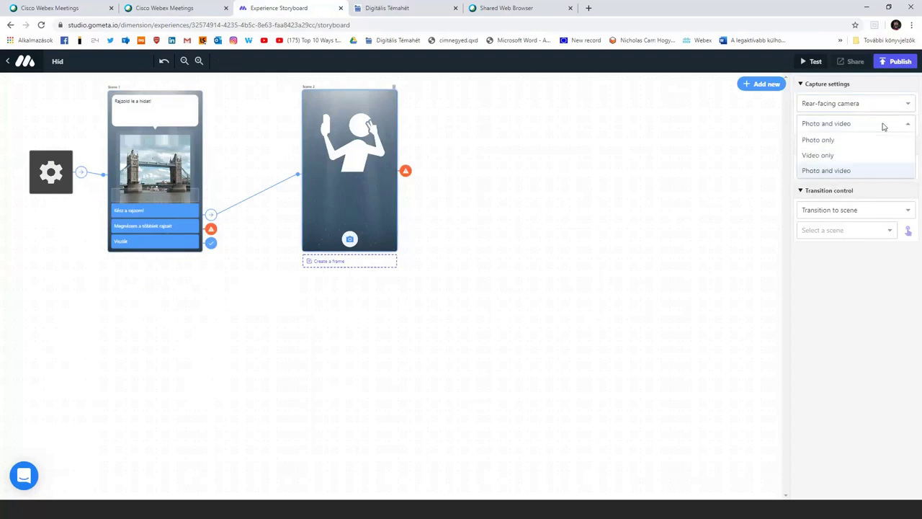
pyautogui.click(868, 140)
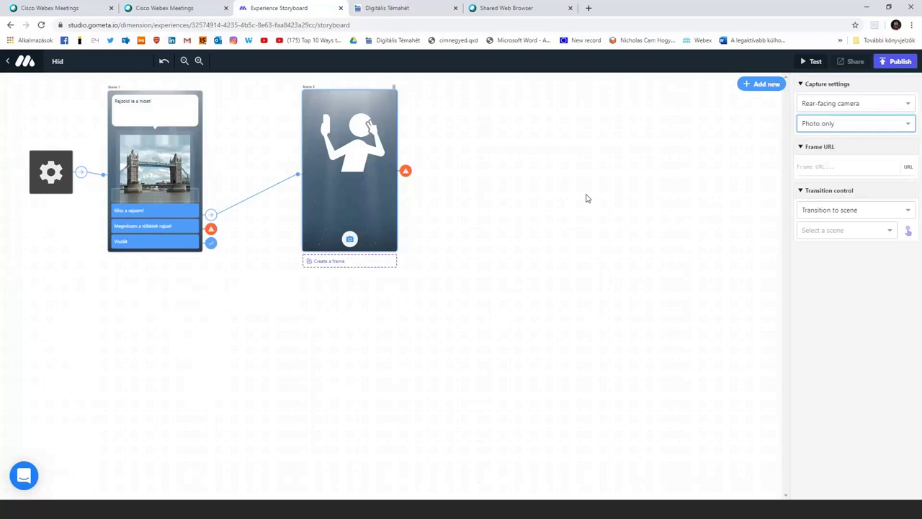
# - Add a Wall scene and place it below the camera scene, slightly to its right
pyautogui.click(759, 90)
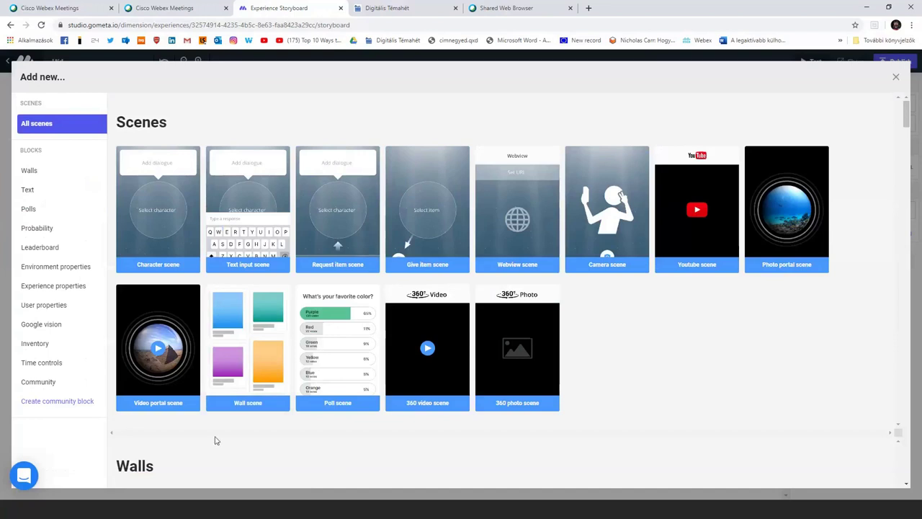
pyautogui.click(235, 408)
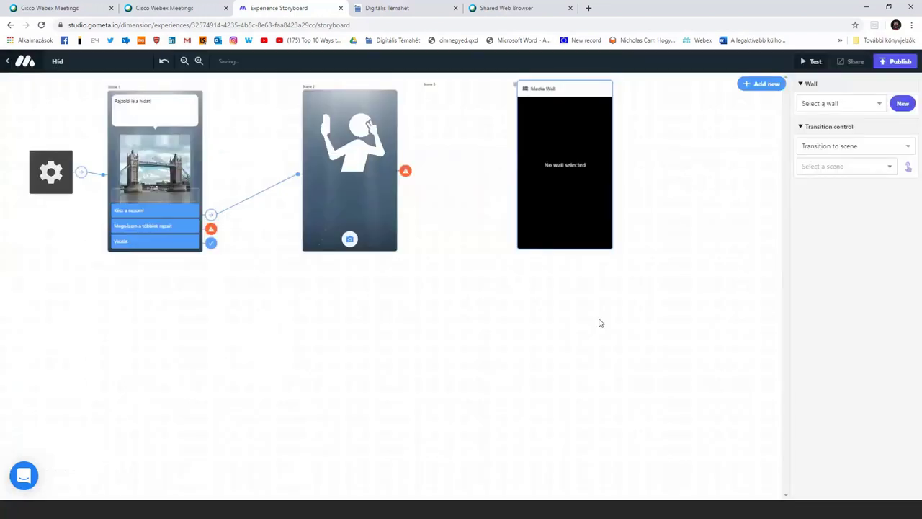
pyautogui.moveTo(572, 208); pyautogui.dragTo(504, 384)
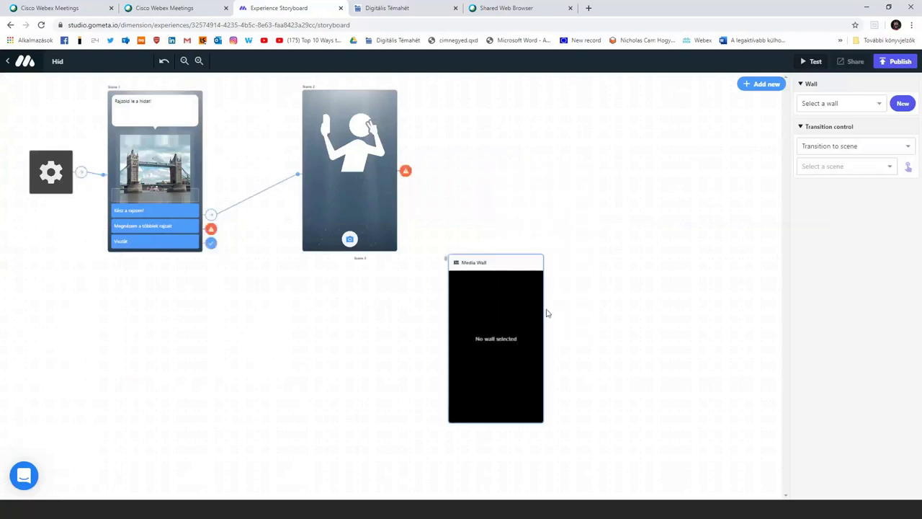
pyautogui.moveTo(515, 270); pyautogui.dragTo(461, 290)
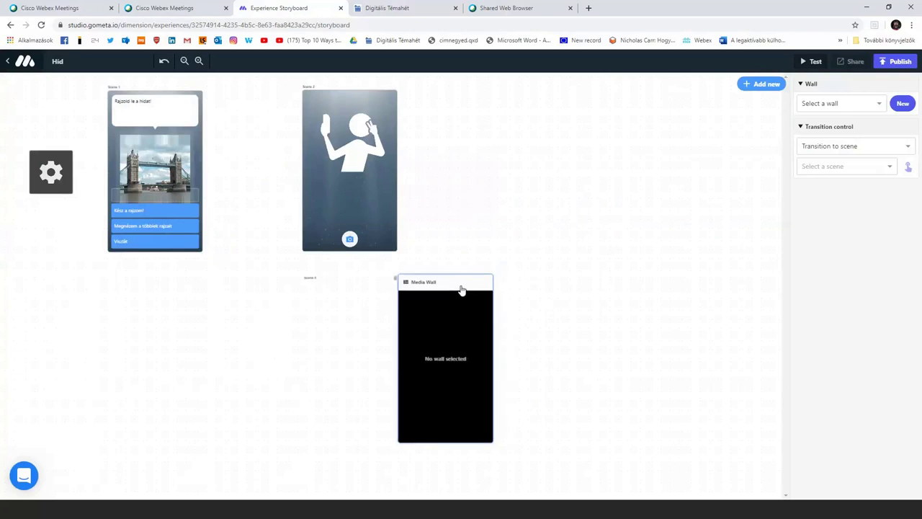
# - Add a "Save to wall" block and position it to the right of the camera scene
pyautogui.click(761, 85)
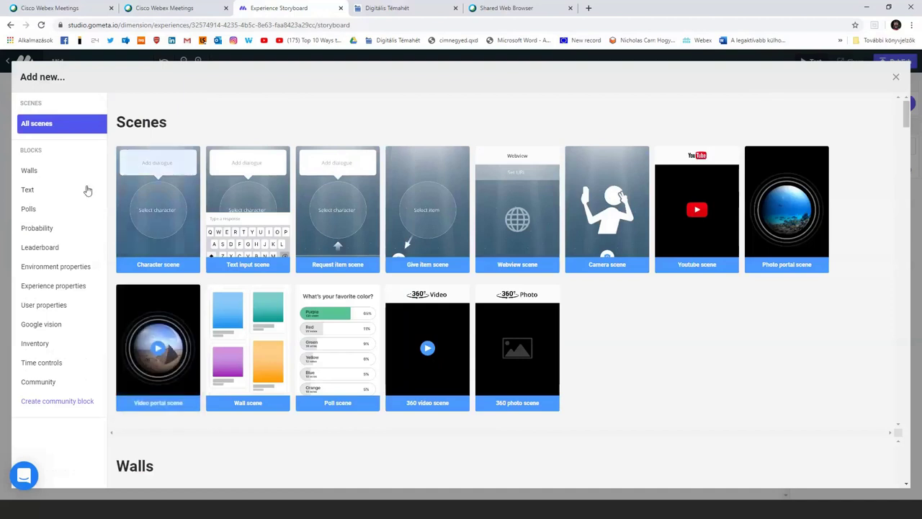
pyautogui.scroll(-2, 438, 451)
pyautogui.scroll(-1, 437, 451)
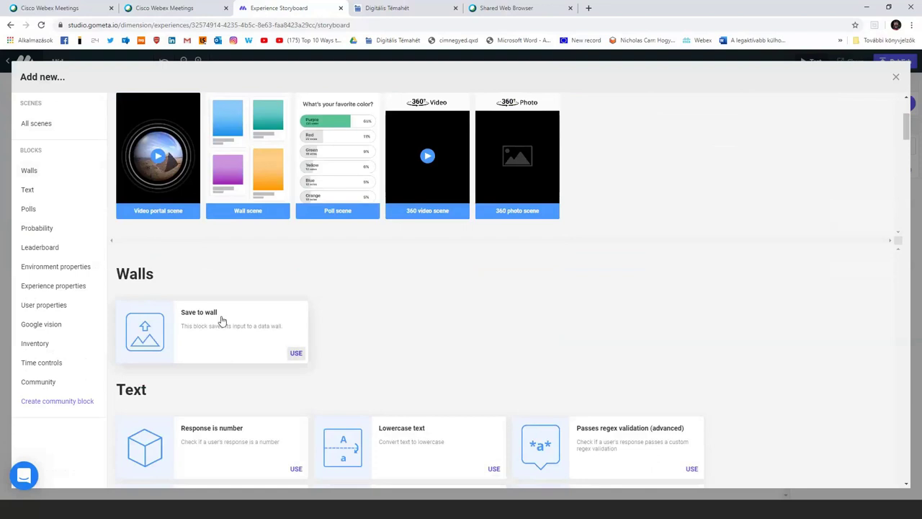
pyautogui.click(296, 354)
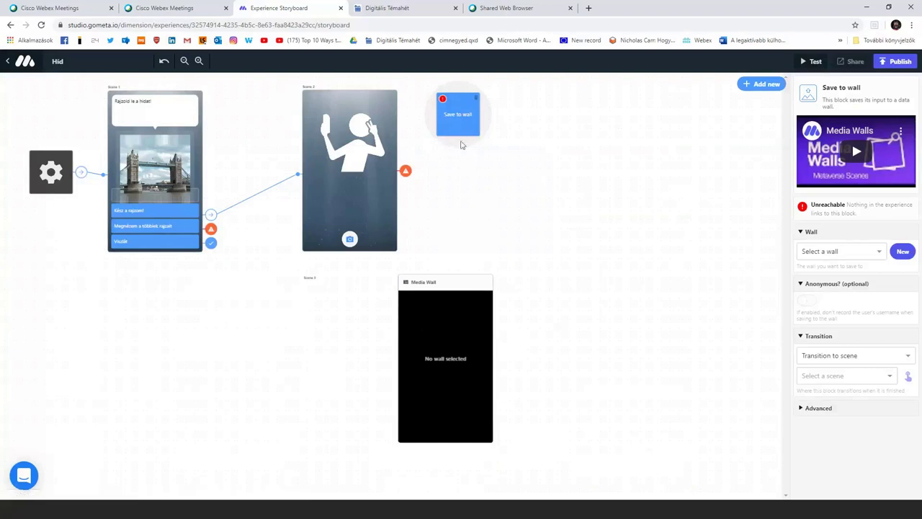
pyautogui.click(492, 119)
pyautogui.moveTo(451, 127); pyautogui.dragTo(488, 201)
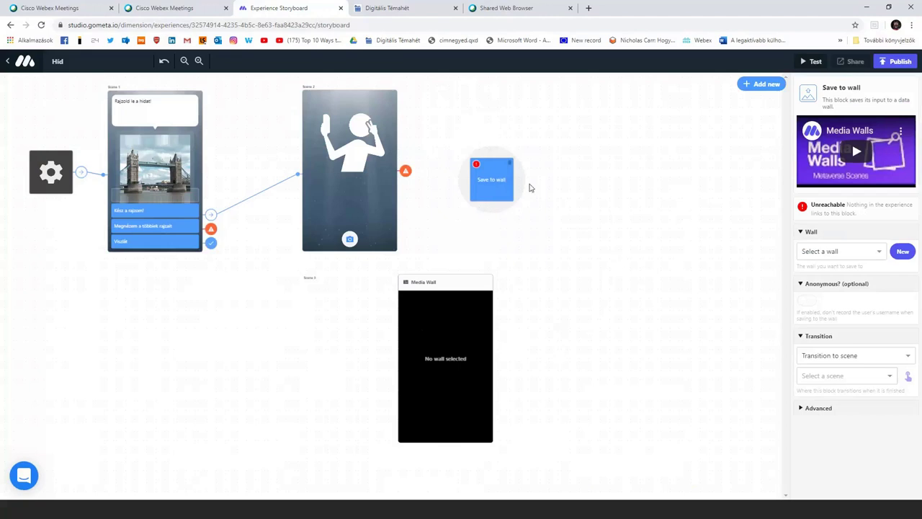
# - Set the camera scene to transition to the "Save to wall" block
pyautogui.click(387, 183)
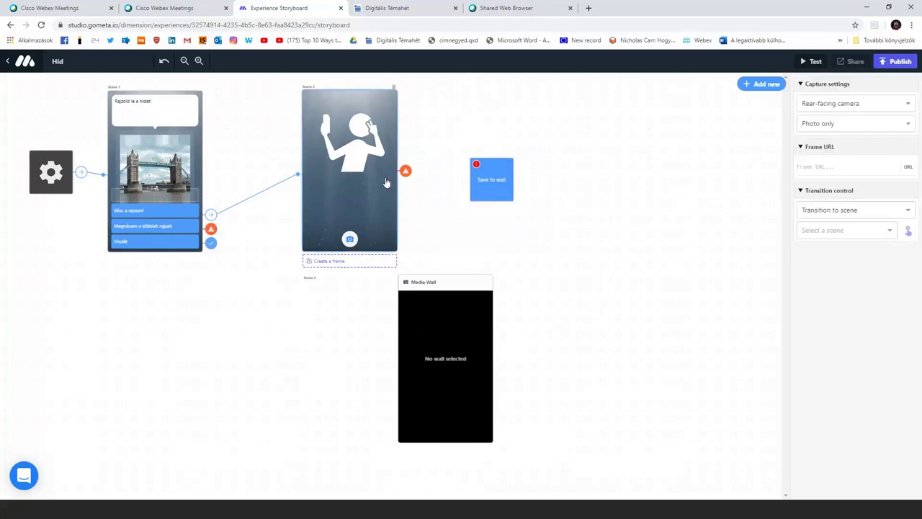
pyautogui.click(908, 230)
pyautogui.click(507, 201)
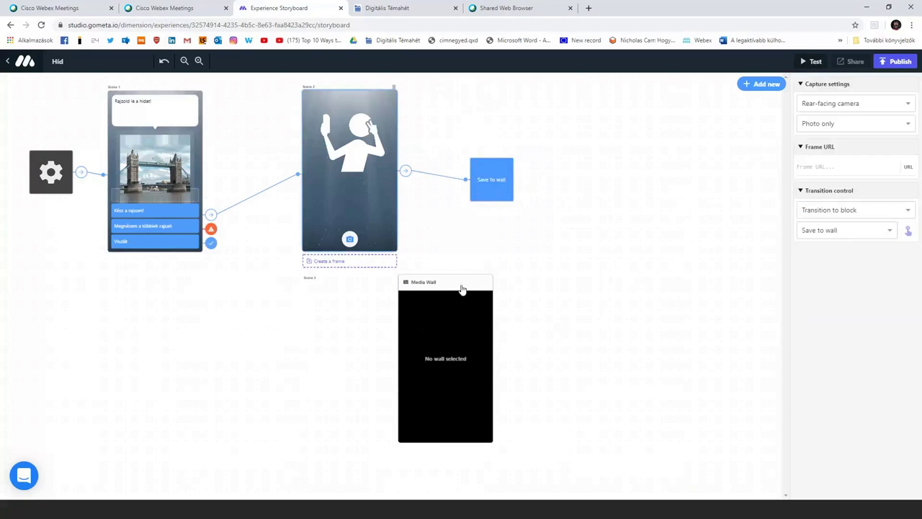
# - Move the Media Wall scene slightly further right and set the "Save to wall" block to transition to it
pyautogui.moveTo(461, 288); pyautogui.dragTo(506, 296)
pyautogui.click(497, 202)
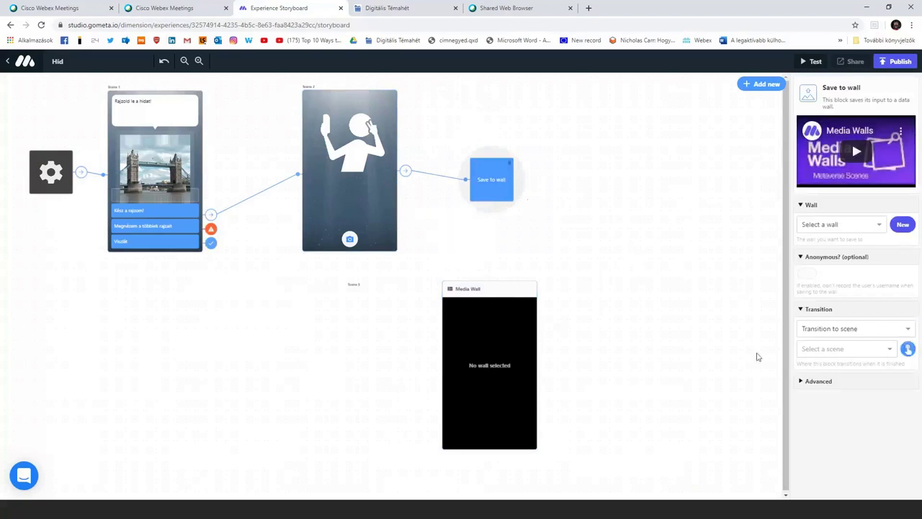
pyautogui.click(488, 347)
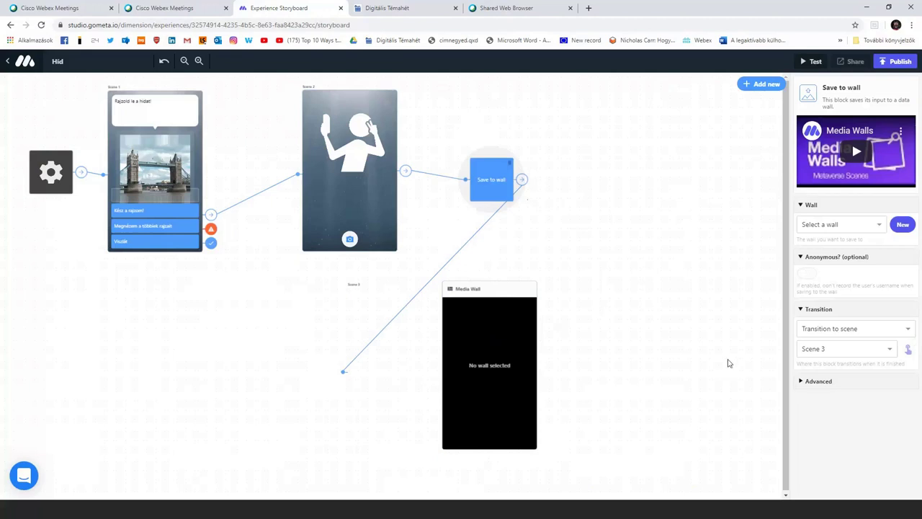
# - Create a new wall named "Hidak" as the destination wall of the "Save to wall" block
pyautogui.click(507, 296)
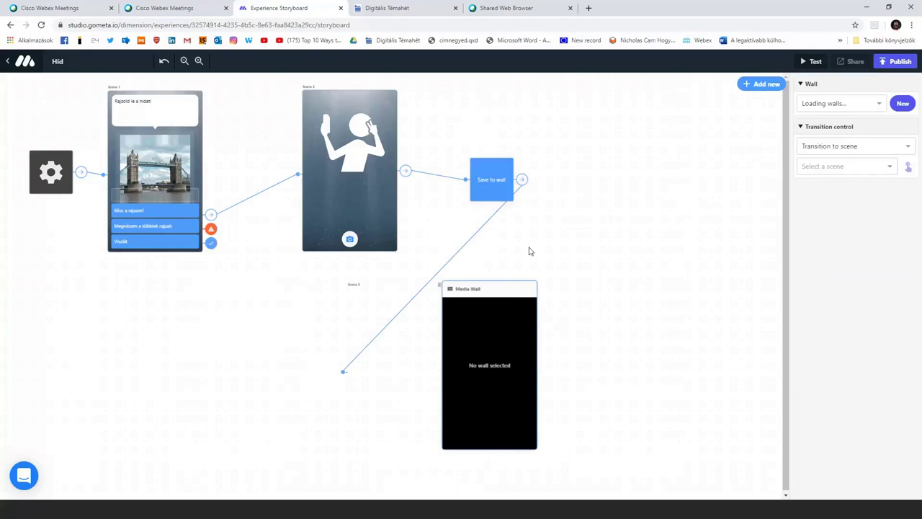
pyautogui.click(496, 195)
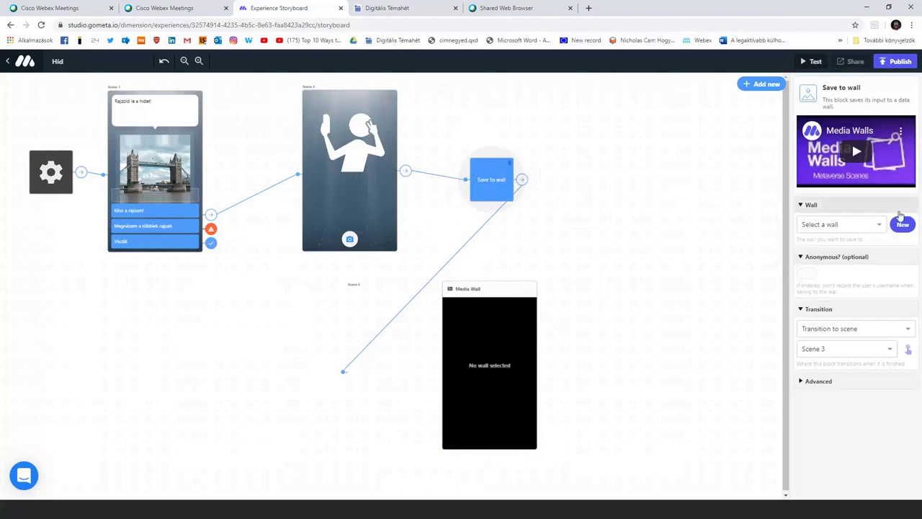
pyautogui.click(879, 227)
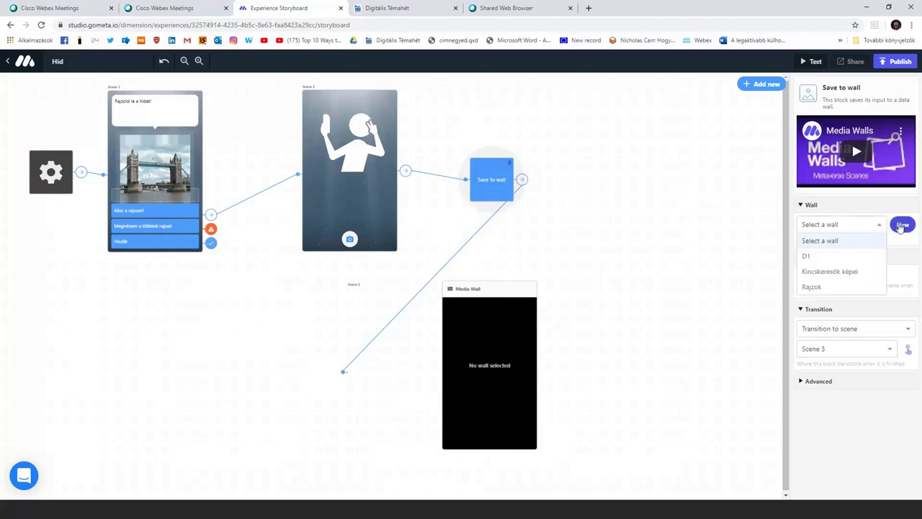
pyautogui.click(902, 229)
pyautogui.click(903, 229)
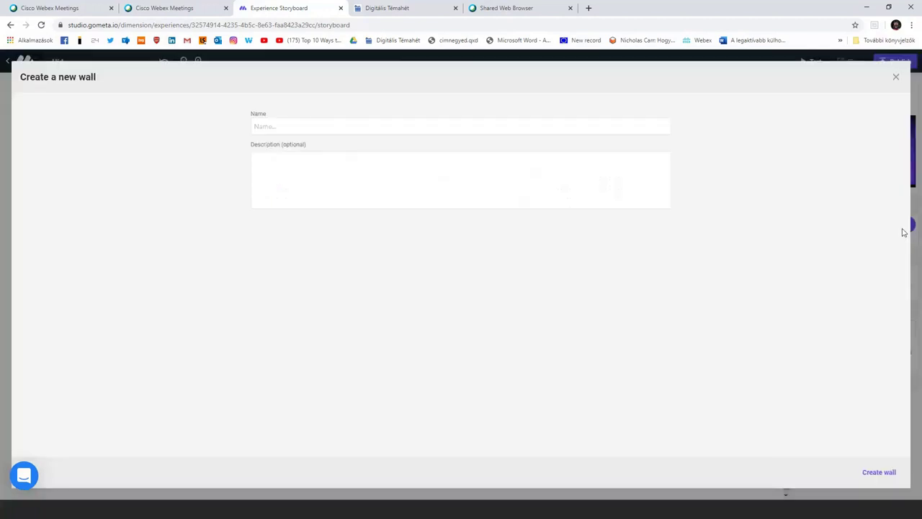
pyautogui.click(636, 128)
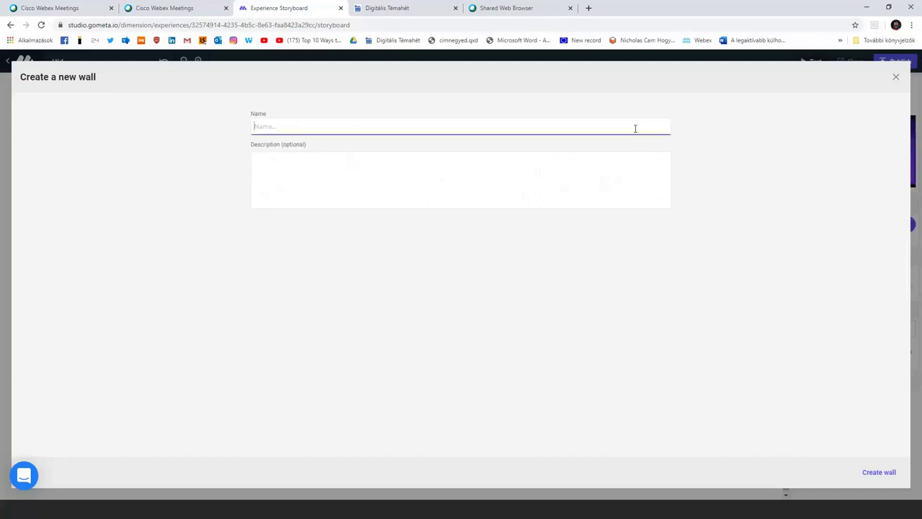
pyautogui.write('Hidak')
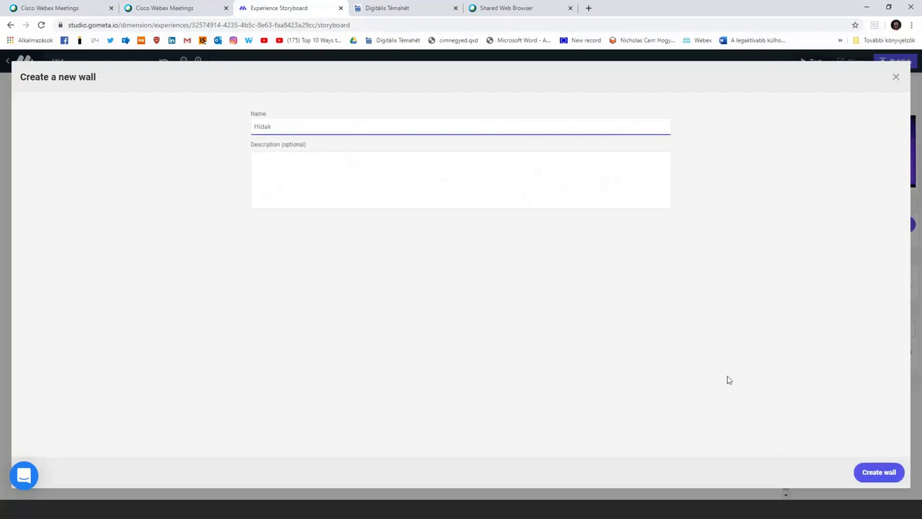
pyautogui.click(879, 476)
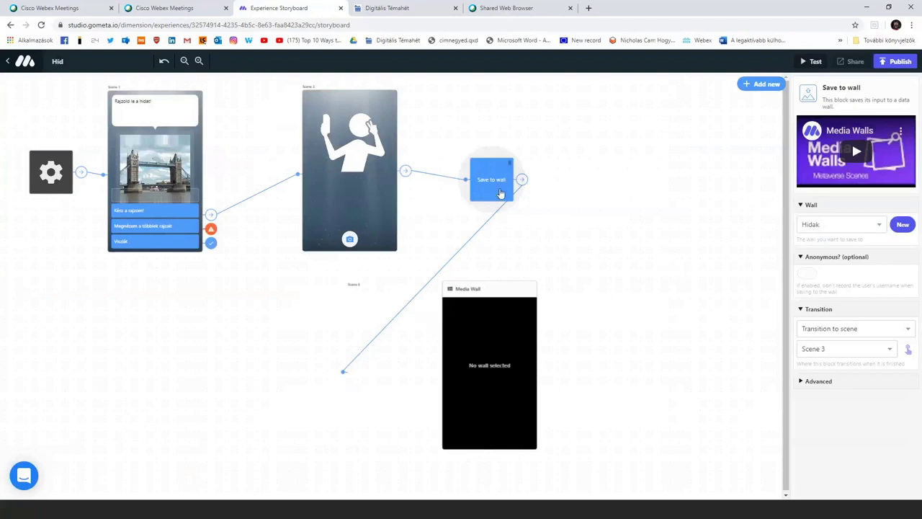
# - Assign the "Hidak" wall to the Media Wall scene
pyautogui.click(502, 304)
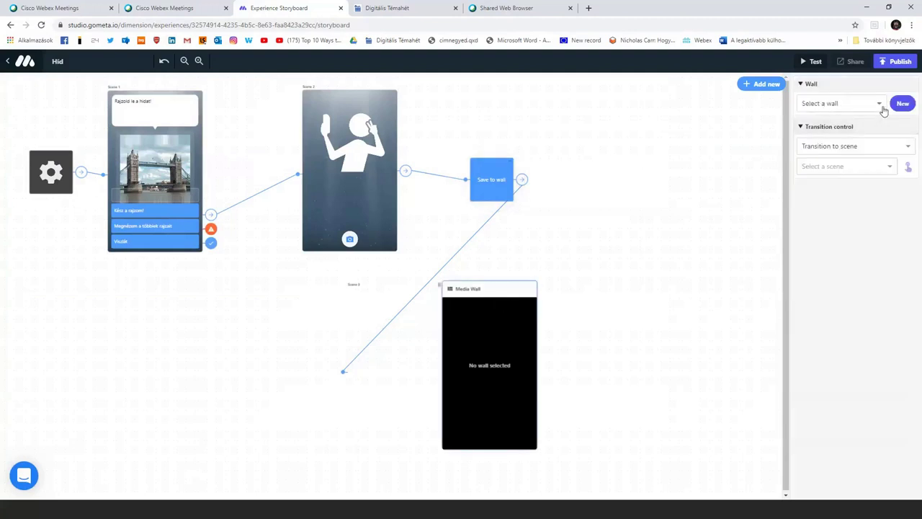
pyautogui.click(882, 108)
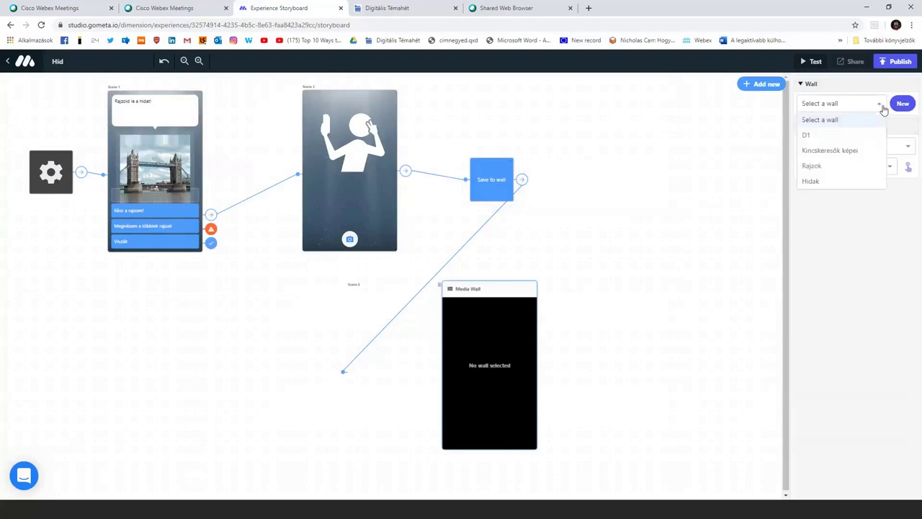
pyautogui.click(811, 181)
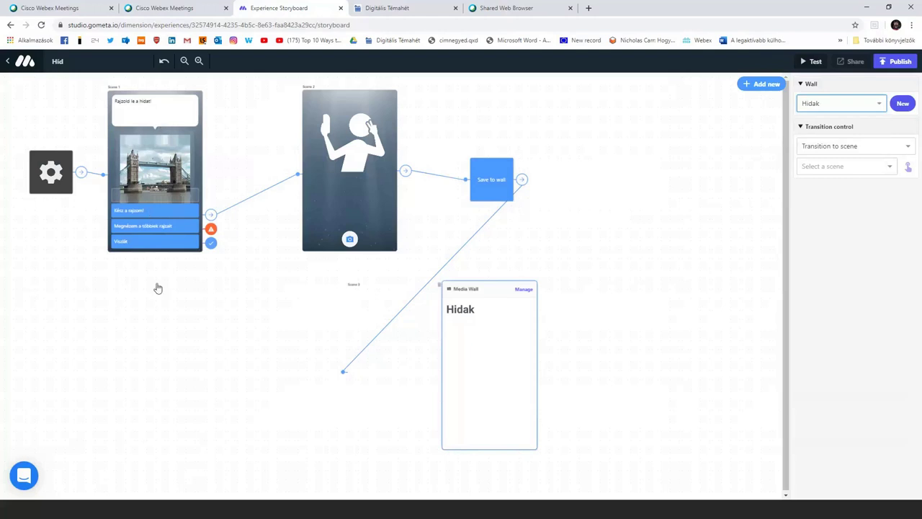
# - Make the first scene's "Megnézem a többiek rajzait" response transition to the Media Wall scene
pyautogui.click(133, 226)
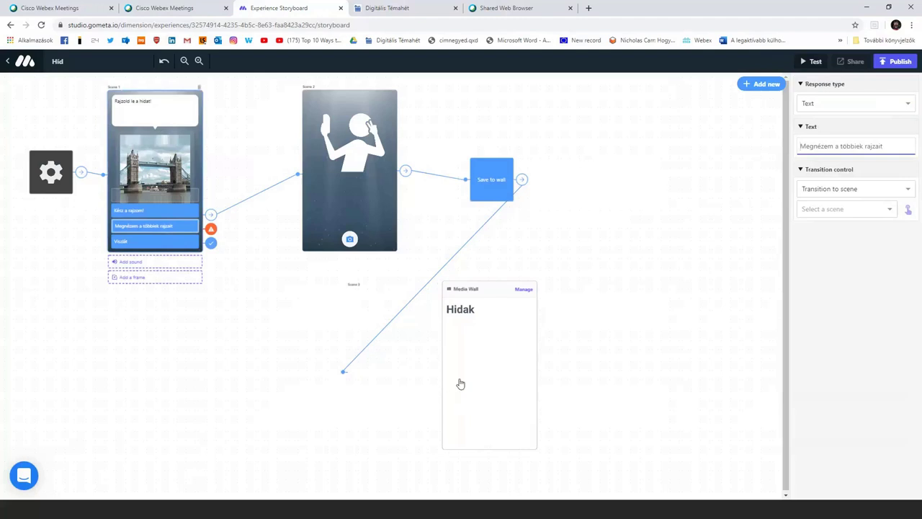
pyautogui.click(908, 209)
pyautogui.click(498, 358)
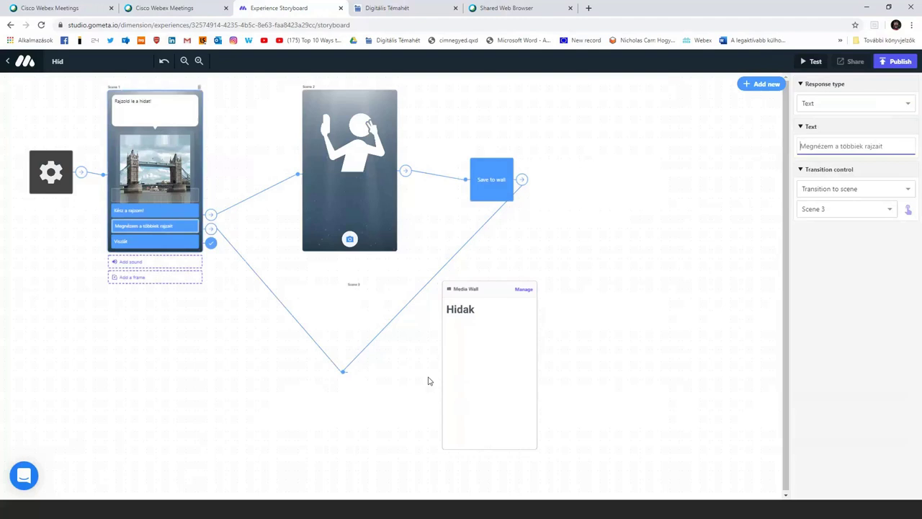
# - Add a Character scene to the right of the Media Wall scene with the dialogue "Köszi a rajzot!"
pyautogui.click(514, 380)
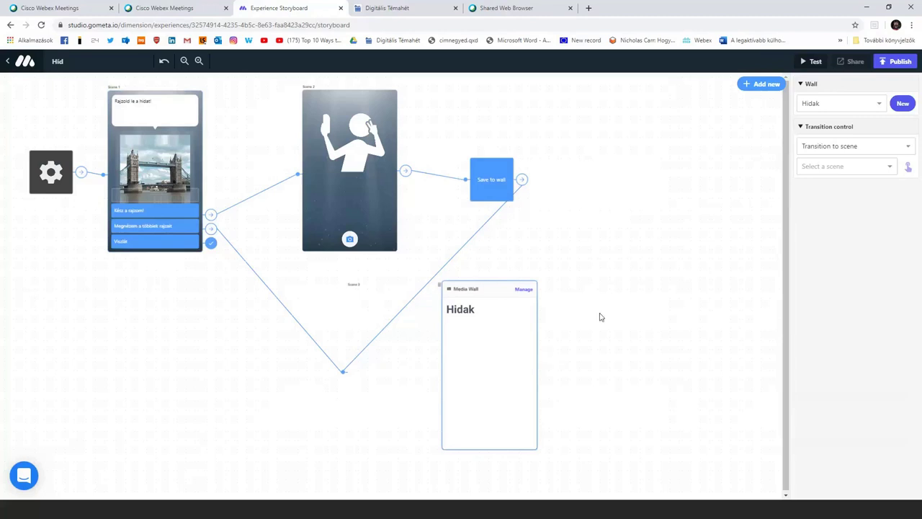
pyautogui.click(762, 85)
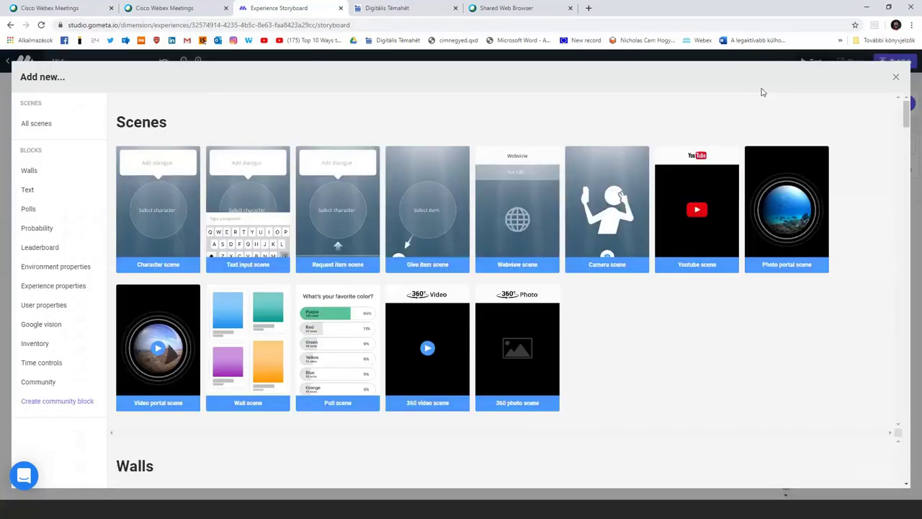
pyautogui.click(161, 201)
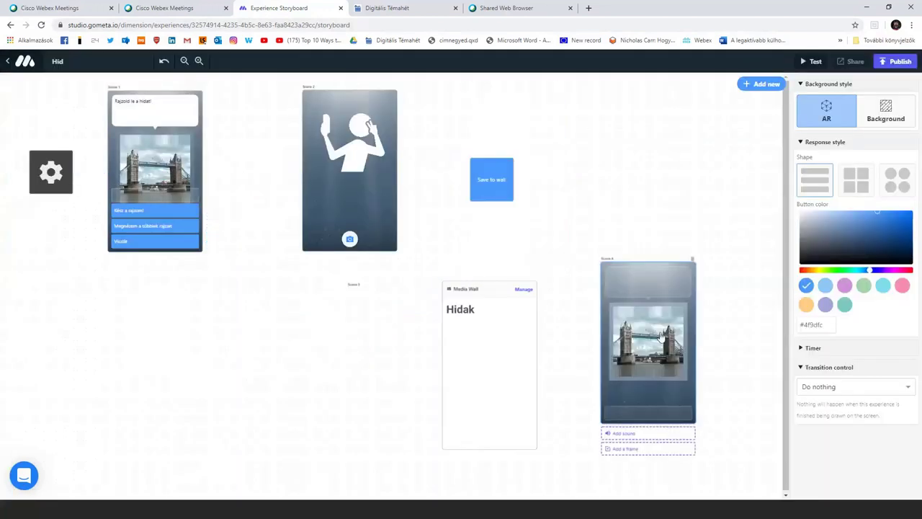
pyautogui.click(645, 291)
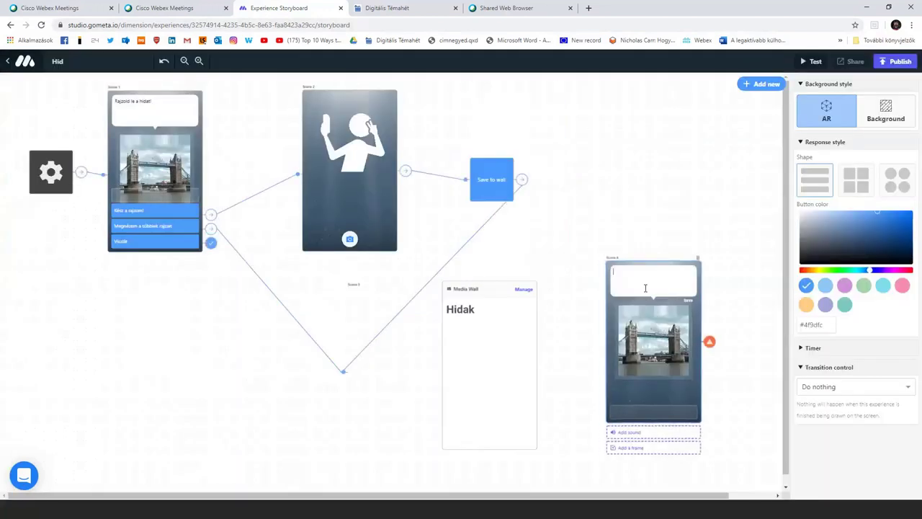
pyautogui.write('Köszi a rajzot!')
# - Add a "Viszlát" text response to the new character scene and make it end the experience
pyautogui.click(636, 417)
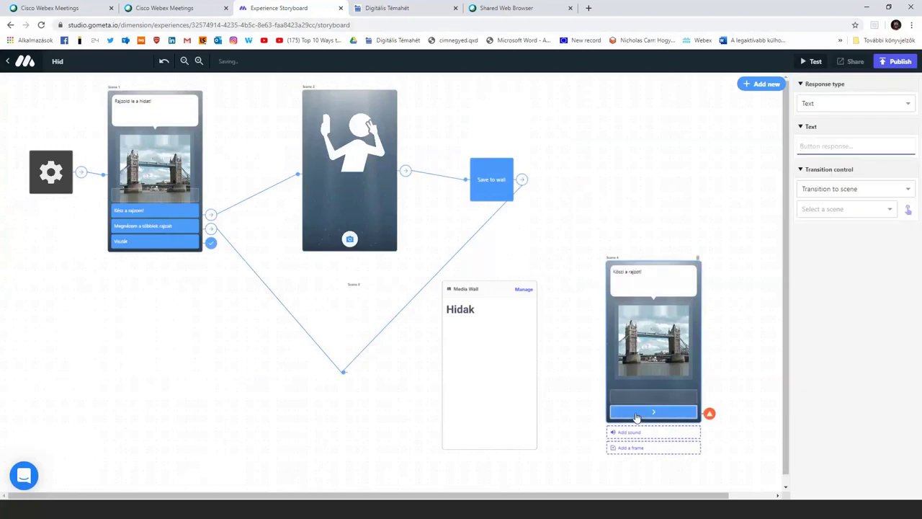
pyautogui.write('Viszlát')
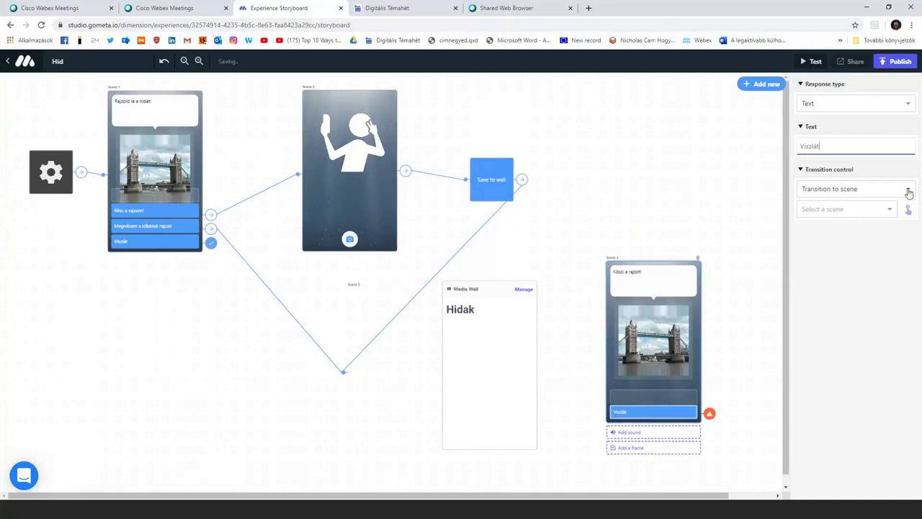
pyautogui.click(911, 190)
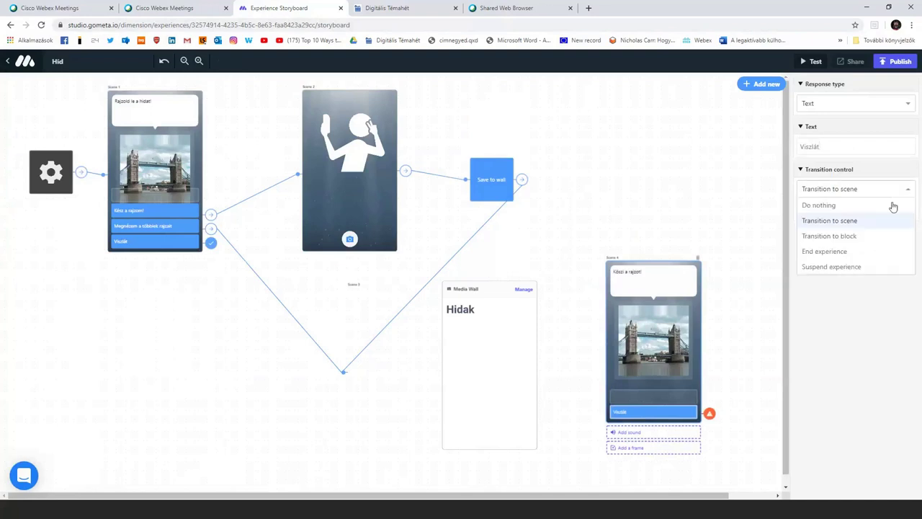
pyautogui.click(850, 251)
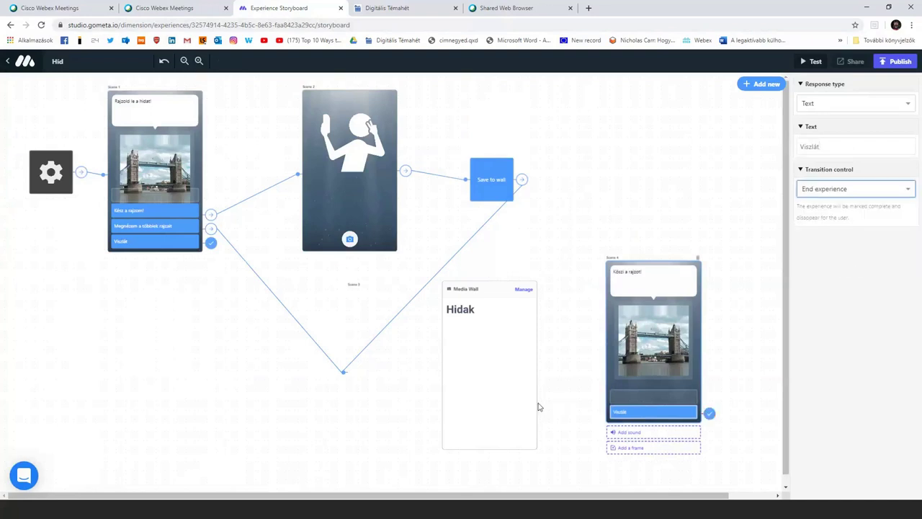
# - Set the Media Wall scene to transition to the "Köszi a rajzot!" character scene
pyautogui.click(507, 391)
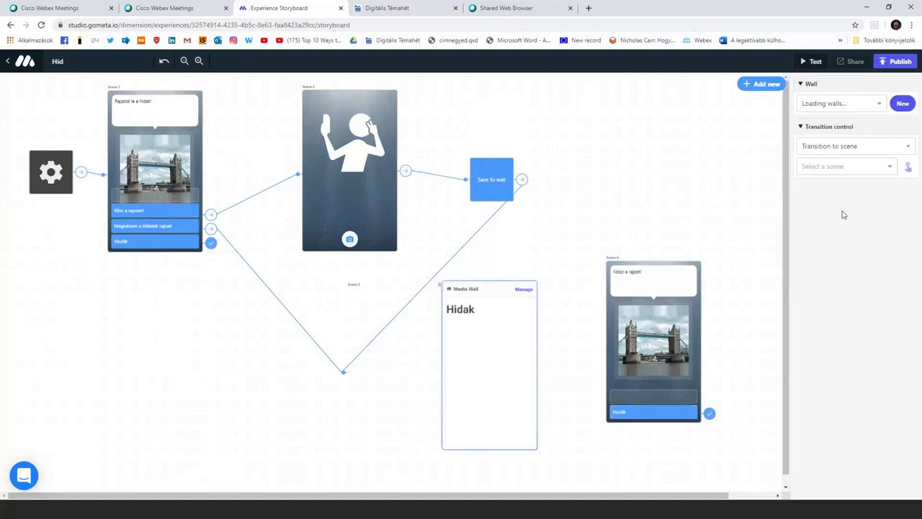
pyautogui.click(907, 166)
pyautogui.click(634, 339)
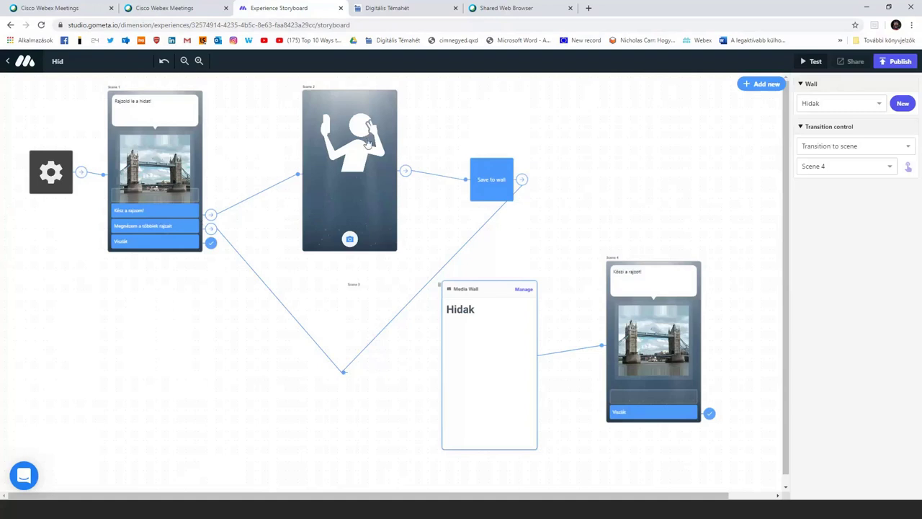
# - Review the camera scene's capture settings, the Media Wall scene's wall choices and the options of the "Megnézem a többiek rajzait" response
pyautogui.click(355, 212)
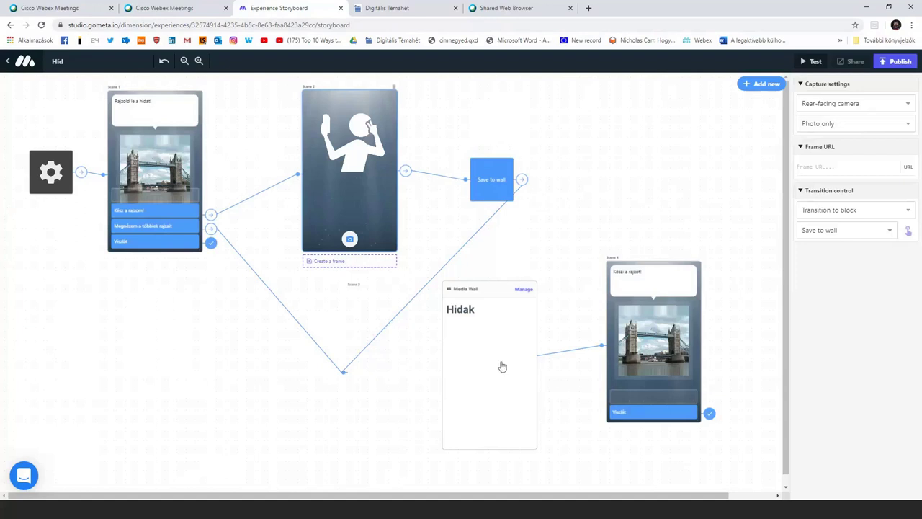
pyautogui.click(502, 366)
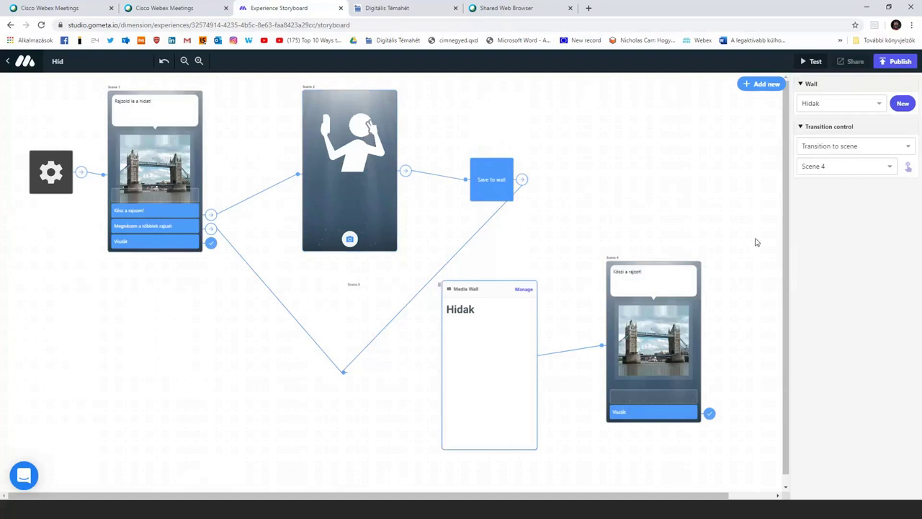
pyautogui.click(880, 107)
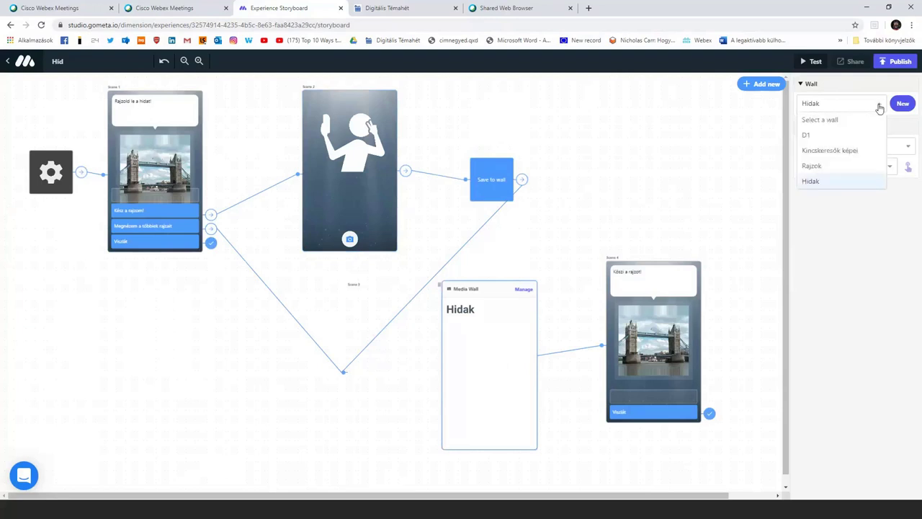
pyautogui.click(879, 107)
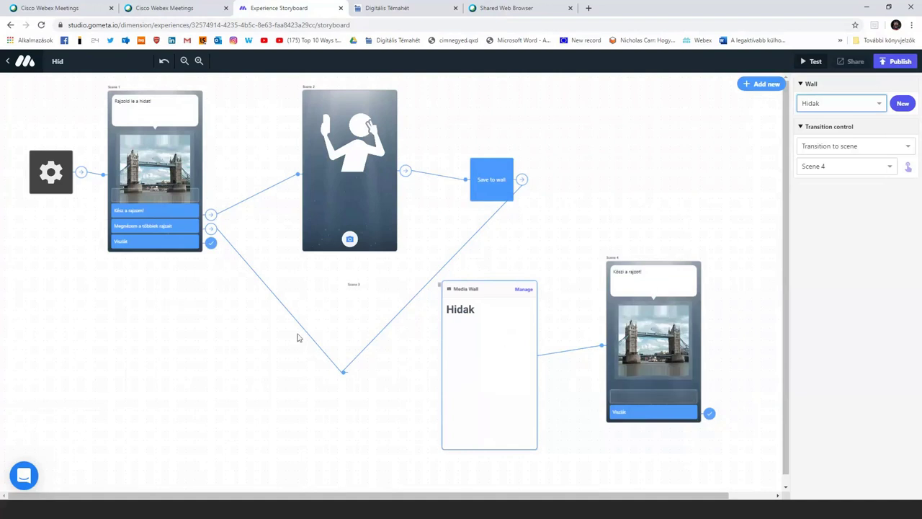
pyautogui.rightClick(173, 231)
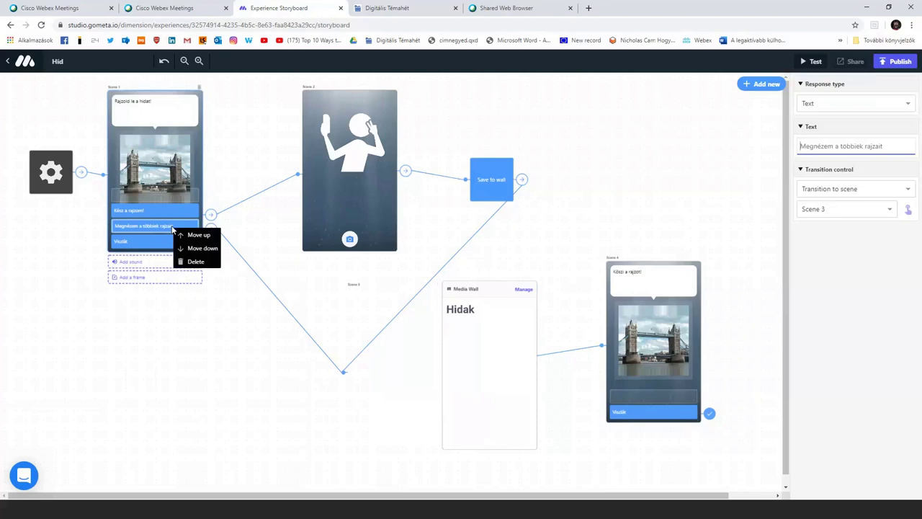
pyautogui.click(215, 395)
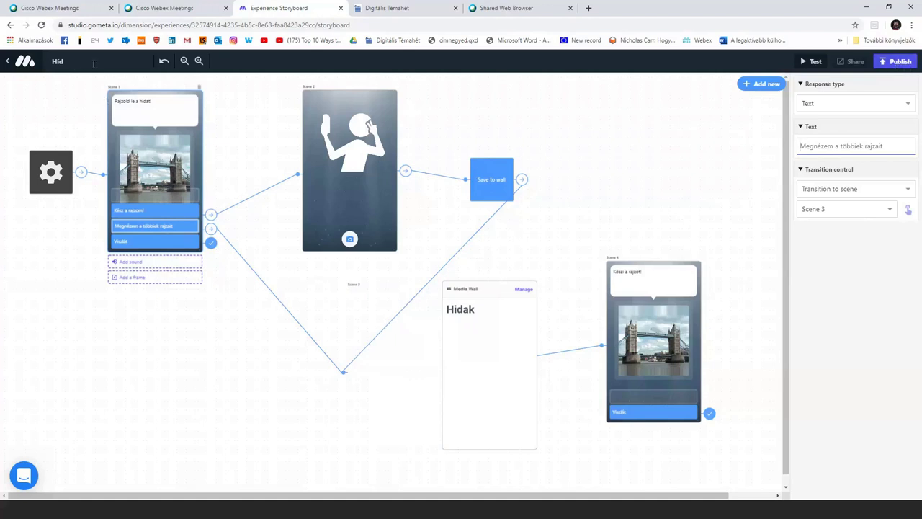
# - In the advanced publishing settings, set the icon background color to #a8939c and the experience discovery to "Part of a group"
pyautogui.click(897, 61)
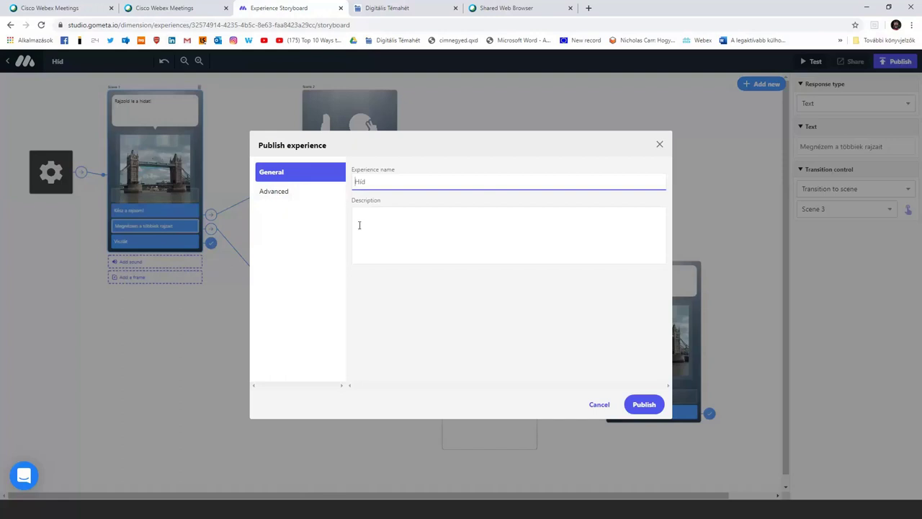
pyautogui.click(273, 193)
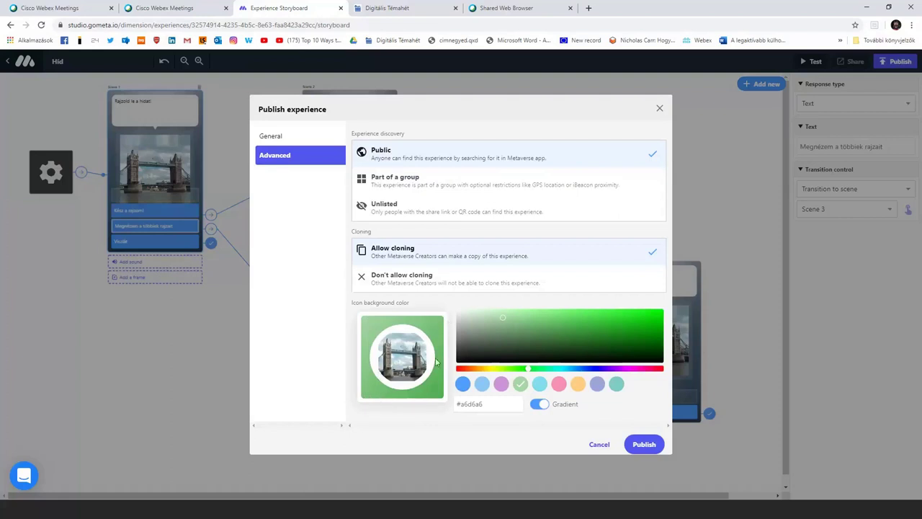
pyautogui.click(578, 383)
pyautogui.click(596, 383)
pyautogui.click(561, 385)
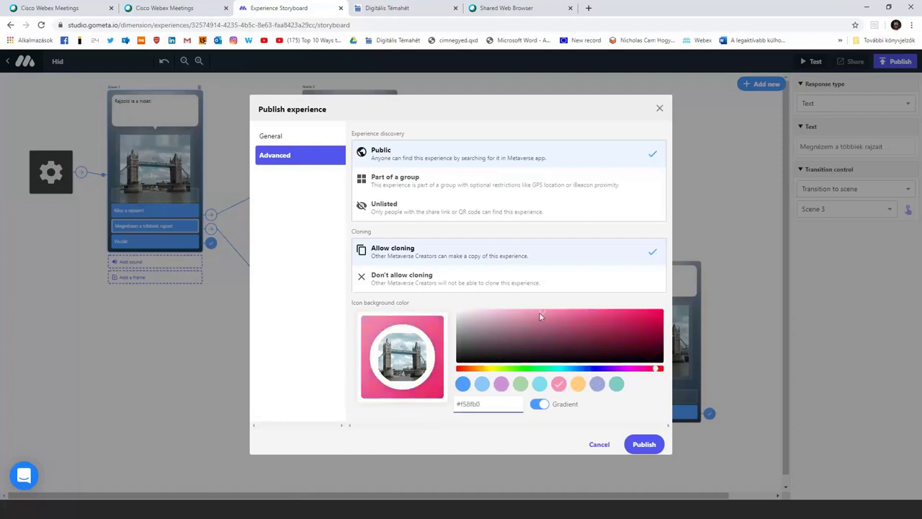
pyautogui.click(481, 326)
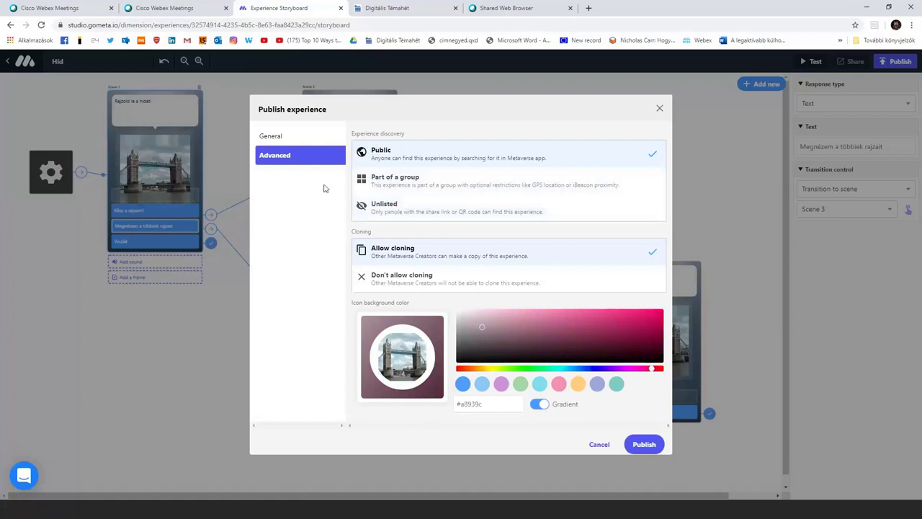
pyautogui.click(381, 188)
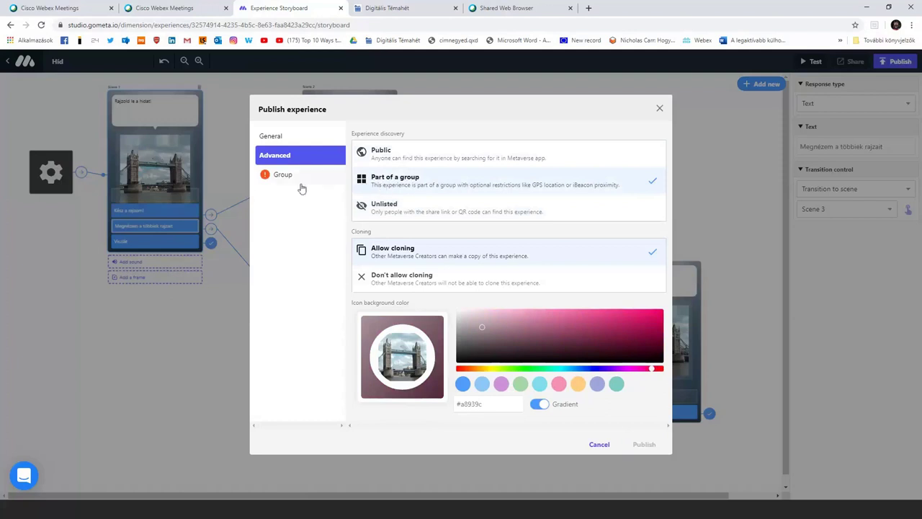
# - Create a new group named "Erdei iskola" for the experience in the publishing settings
pyautogui.click(274, 178)
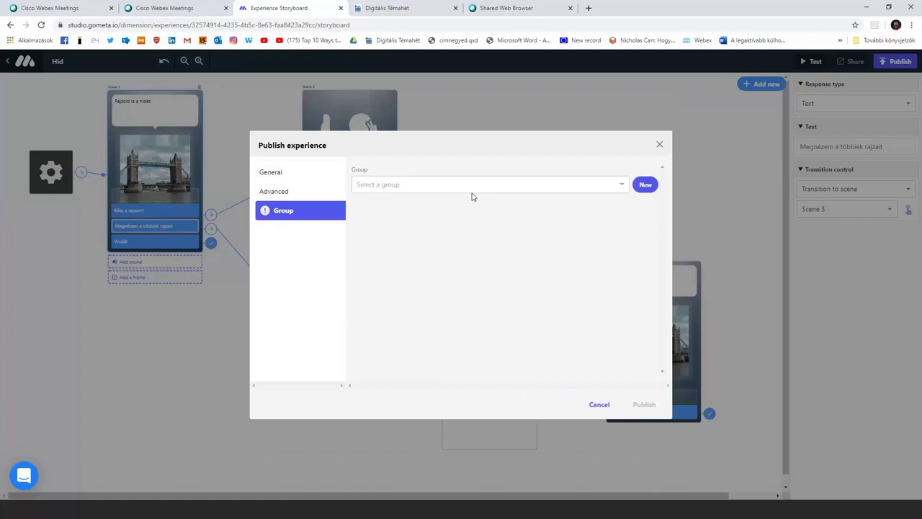
pyautogui.click(647, 186)
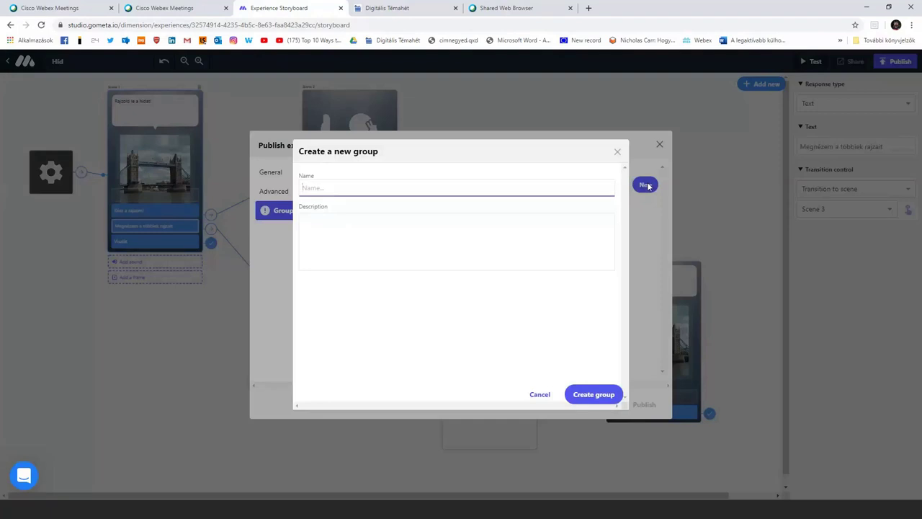
pyautogui.write('Erdei iskola')
pyautogui.click(592, 395)
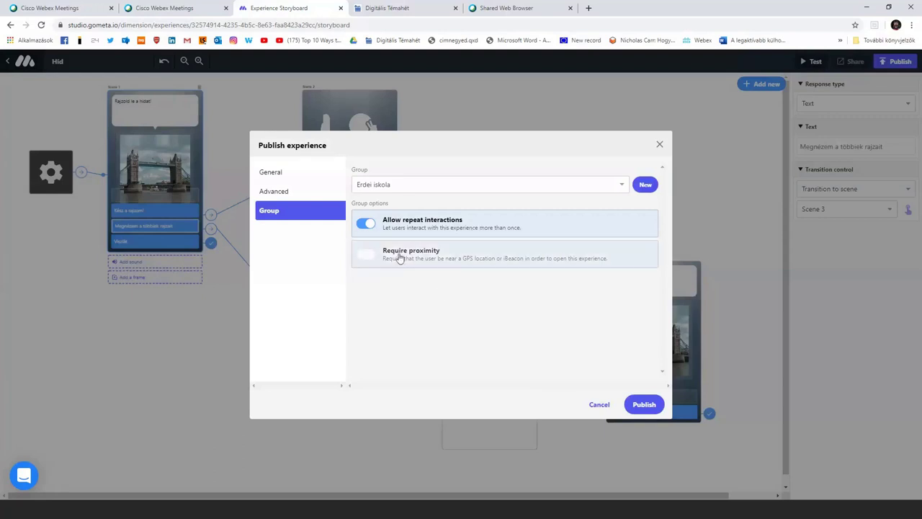
# - Require proximity for the experience and start adding a GPS location, centring the map on "Budapest, Hungary"
pyautogui.click(362, 257)
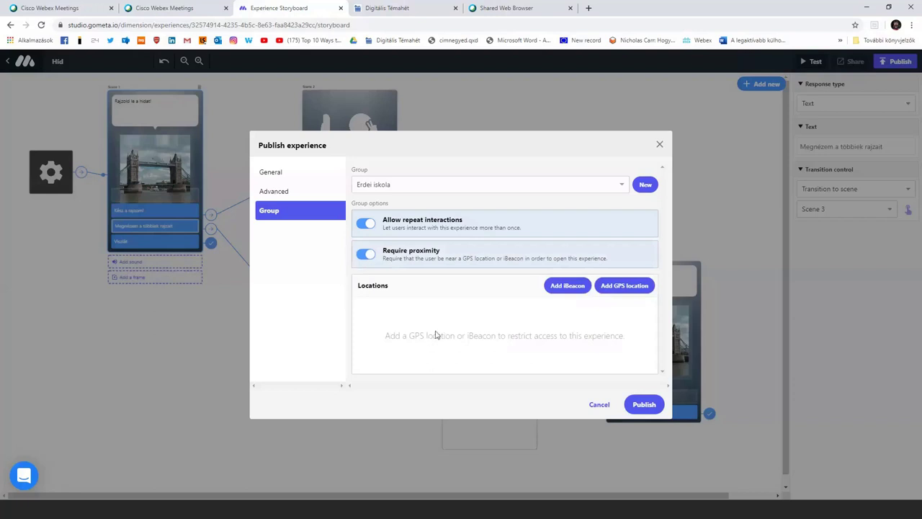
pyautogui.click(625, 286)
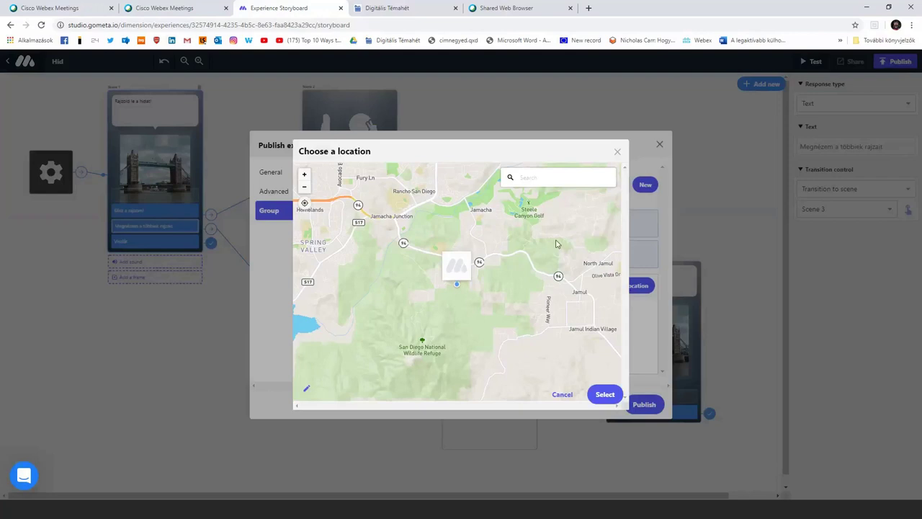
pyautogui.click(567, 182)
pyautogui.write('Budapest')
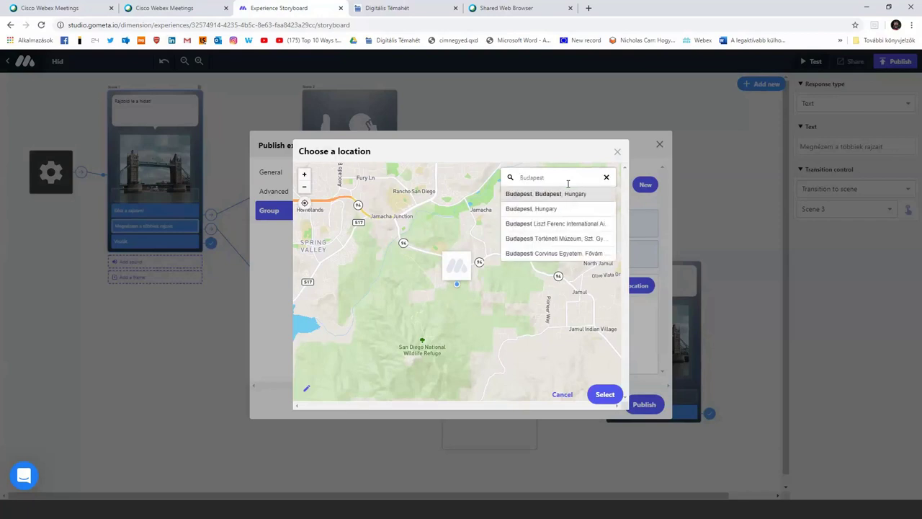
pyautogui.click(545, 209)
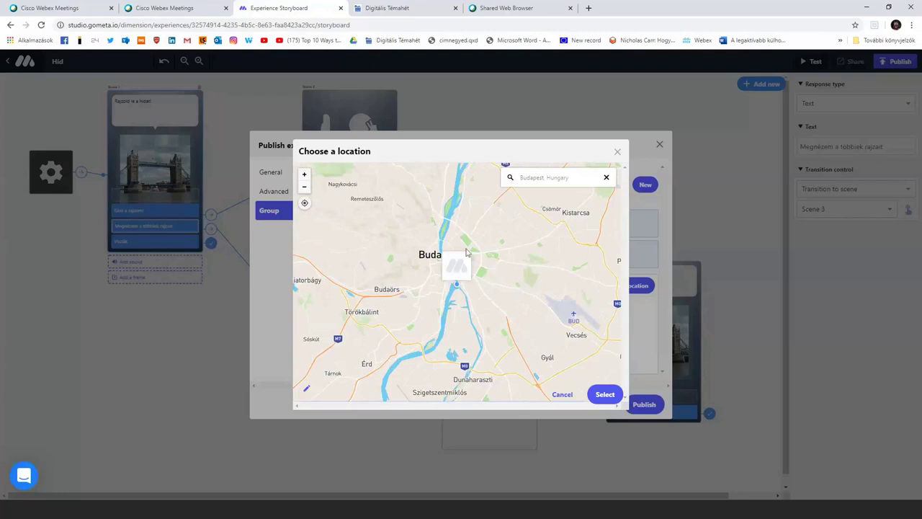
# - Place the GPS marker on Heroes' Square, just northeast of the Millennium Memorial, and select it as the required location
pyautogui.scroll(2, 472, 243)
pyautogui.scroll(1, 472, 243)
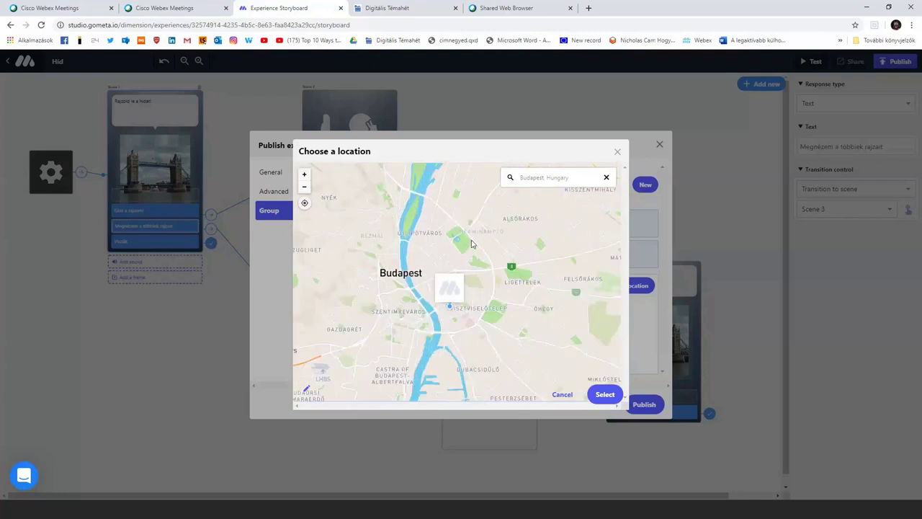
pyautogui.scroll(1, 468, 242)
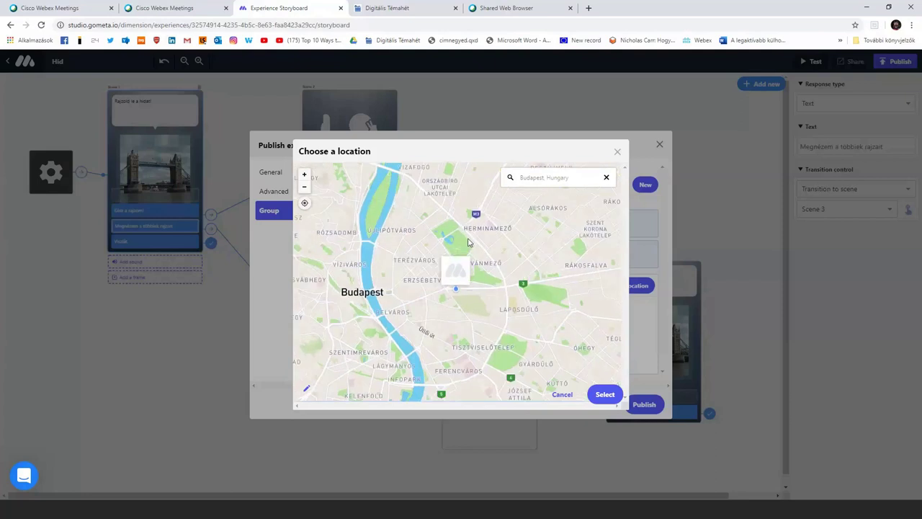
pyautogui.scroll(1, 464, 245)
pyautogui.scroll(1, 461, 246)
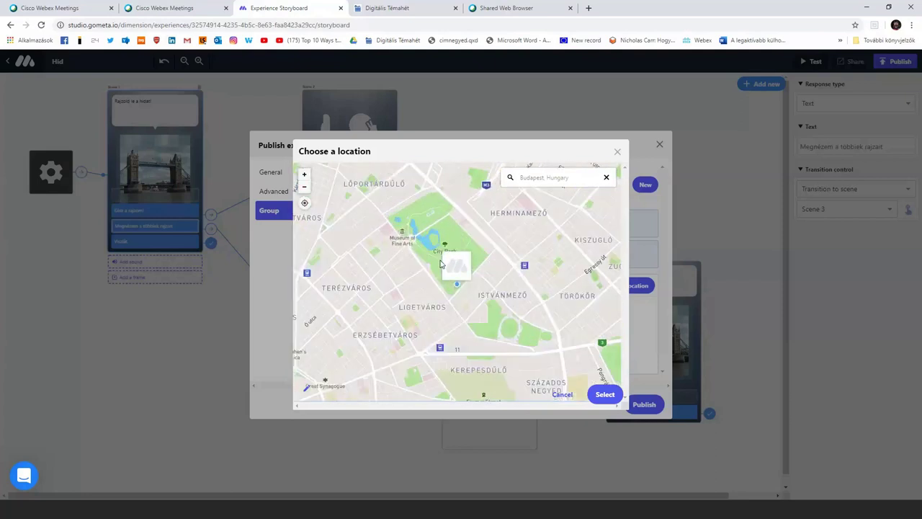
pyautogui.moveTo(430, 263); pyautogui.dragTo(453, 263)
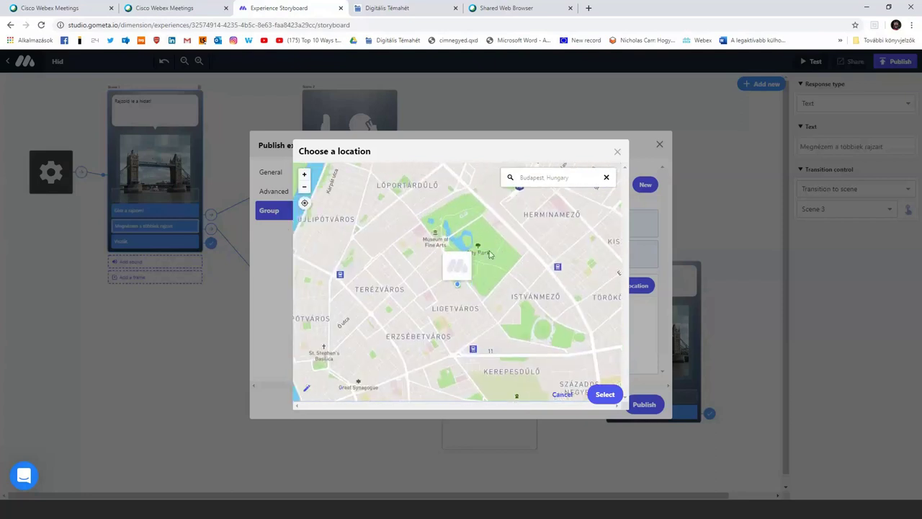
pyautogui.scroll(1, 489, 252)
pyautogui.scroll(1, 489, 253)
pyautogui.moveTo(488, 252); pyautogui.dragTo(511, 270)
pyautogui.scroll(1, 511, 270)
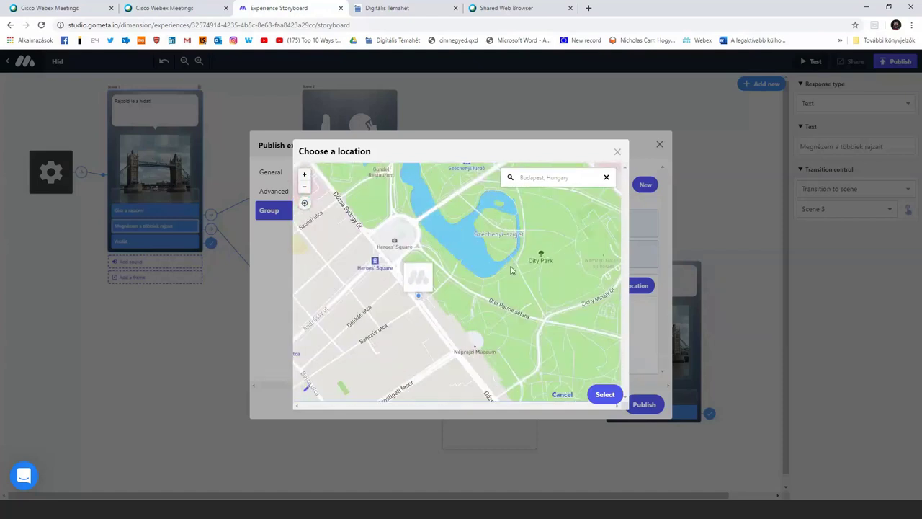
pyautogui.moveTo(407, 255); pyautogui.dragTo(466, 301)
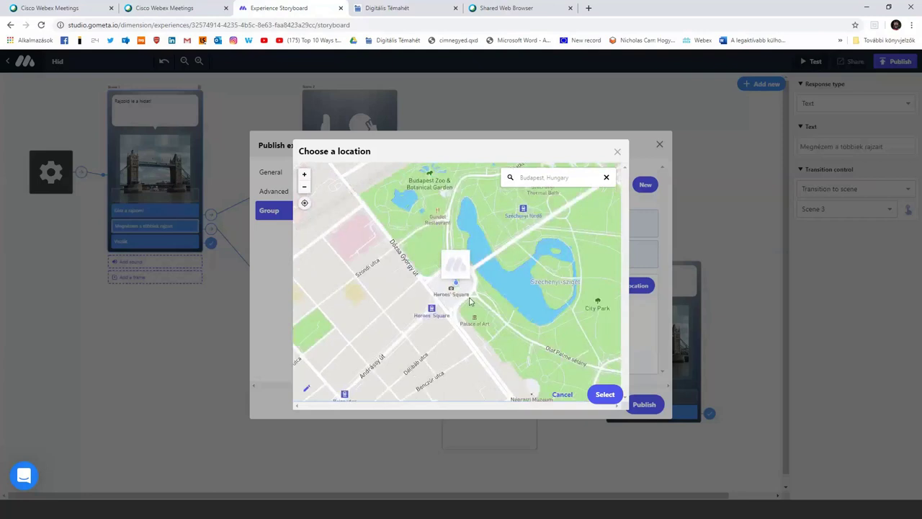
pyautogui.scroll(3, 466, 302)
pyautogui.moveTo(457, 257); pyautogui.dragTo(476, 324)
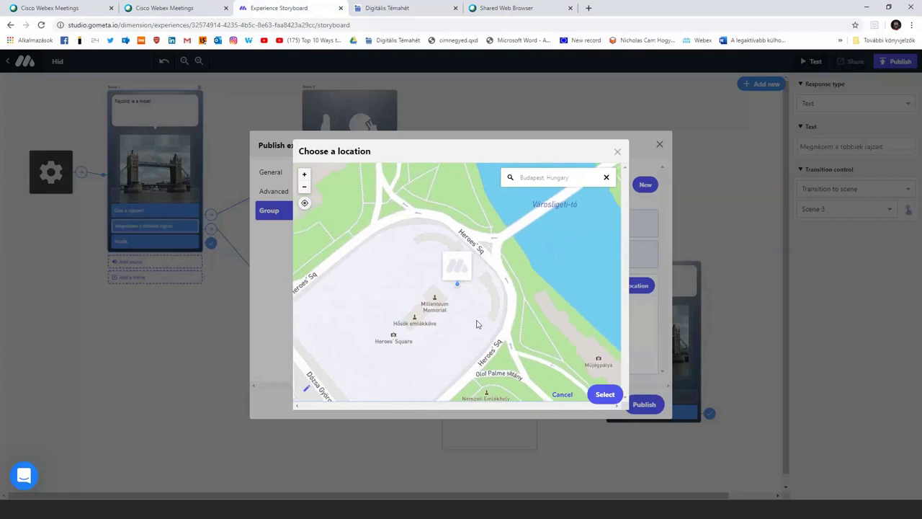
pyautogui.moveTo(481, 323); pyautogui.dragTo(473, 330)
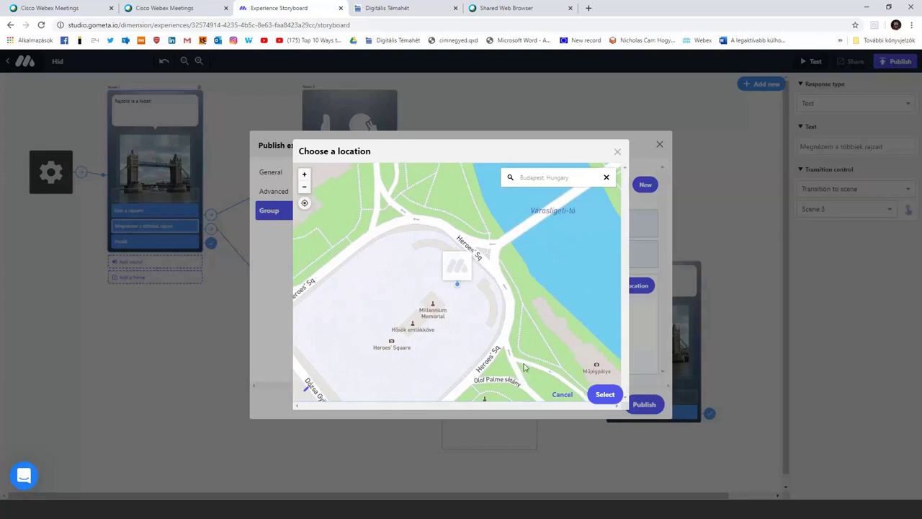
pyautogui.click(604, 394)
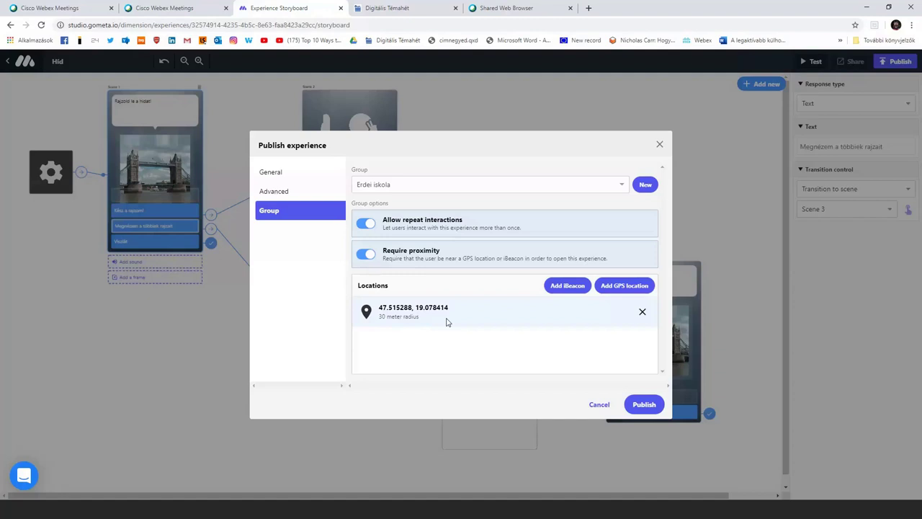
# - Publish the experience, dismiss the sharing details and leave the storyboard for the experience's studio page
pyautogui.click(632, 407)
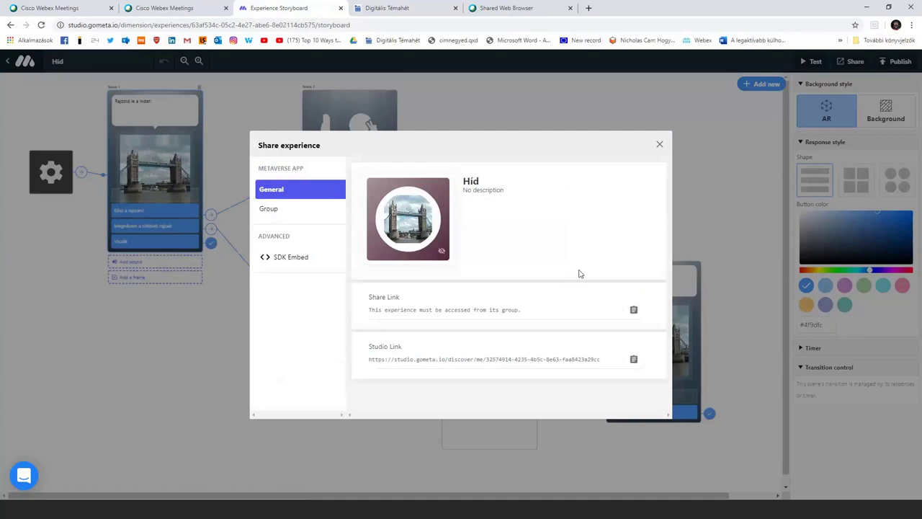
pyautogui.click(658, 145)
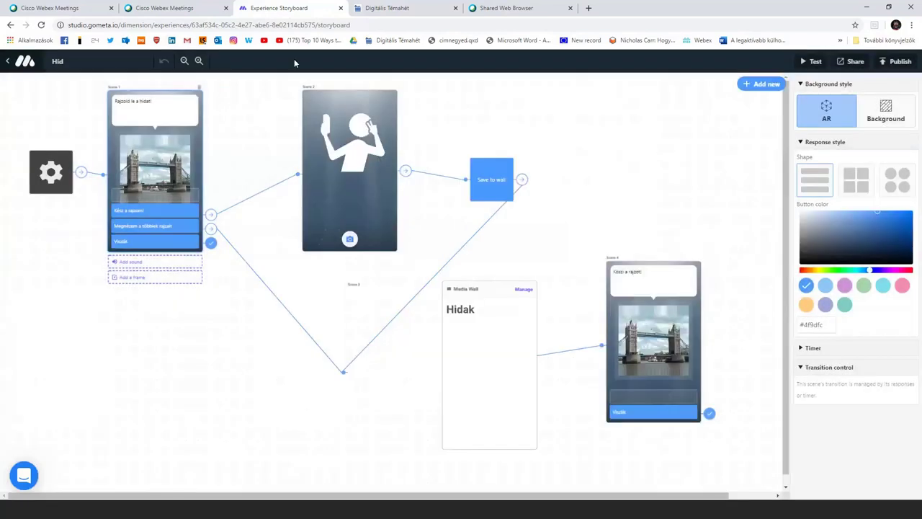
pyautogui.click(15, 65)
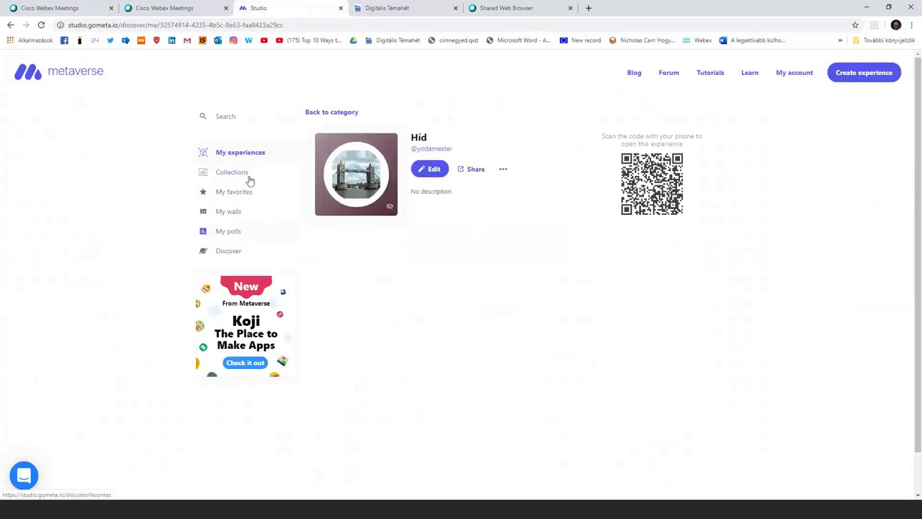
# - Look through the Discover page's getting-started resources and its categories of featured experiences
pyautogui.click(229, 251)
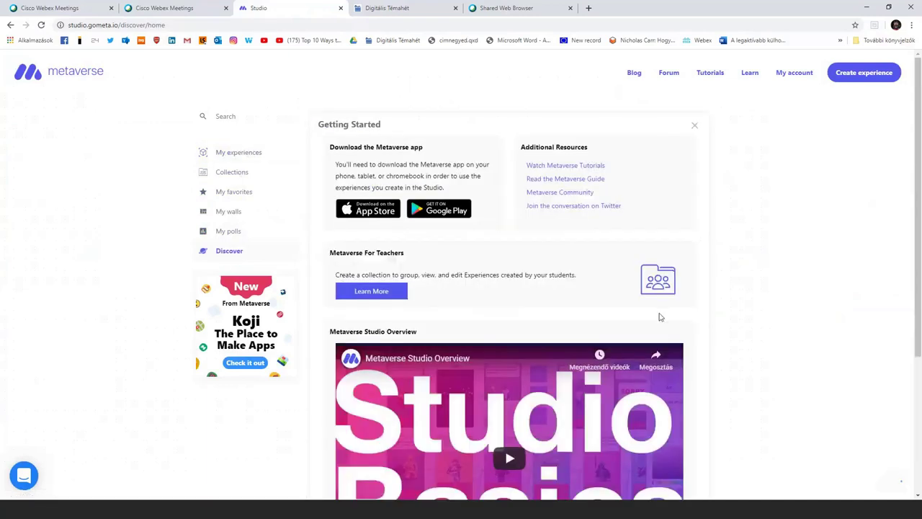
pyautogui.scroll(-3, 660, 317)
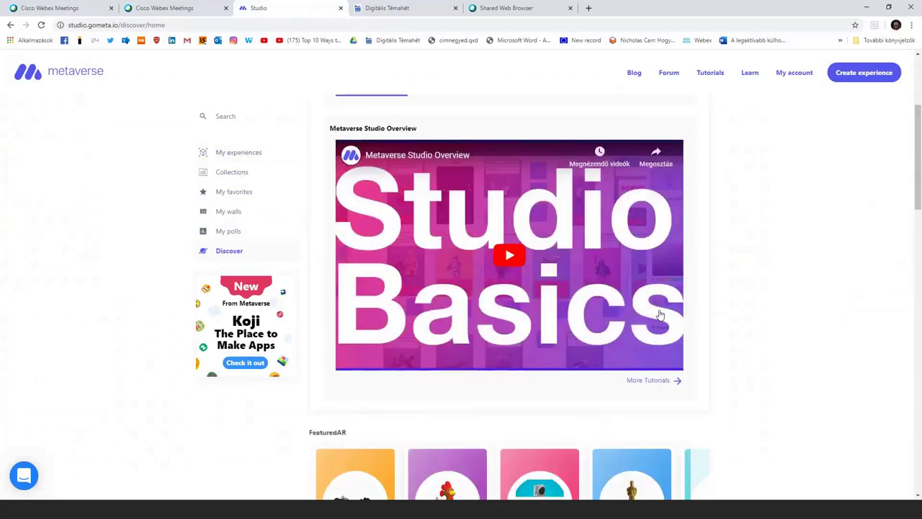
pyautogui.scroll(1, 660, 315)
pyautogui.scroll(-5, 660, 315)
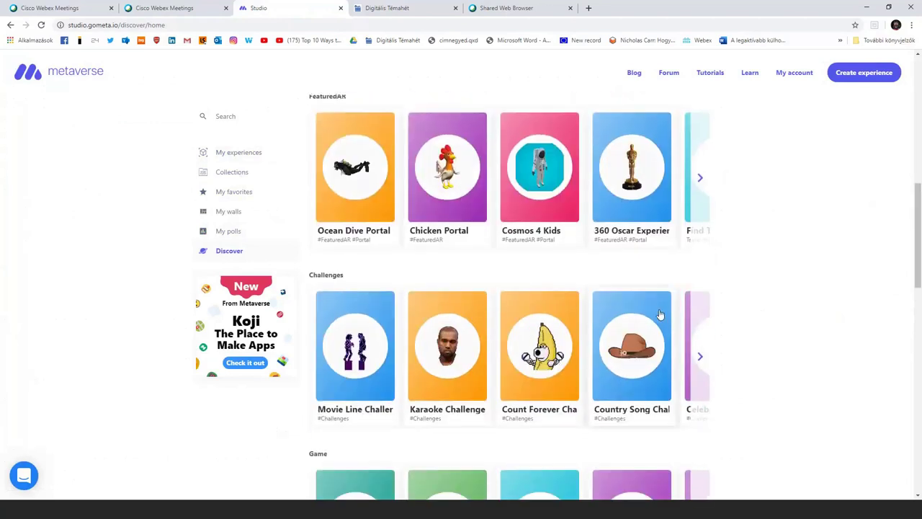
pyautogui.scroll(-2, 659, 315)
pyautogui.scroll(-2, 660, 314)
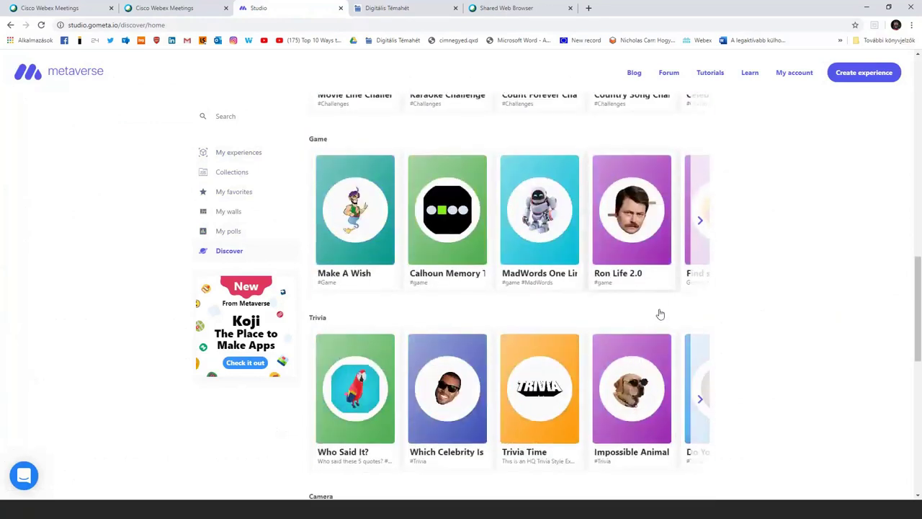
pyautogui.scroll(-6, 660, 314)
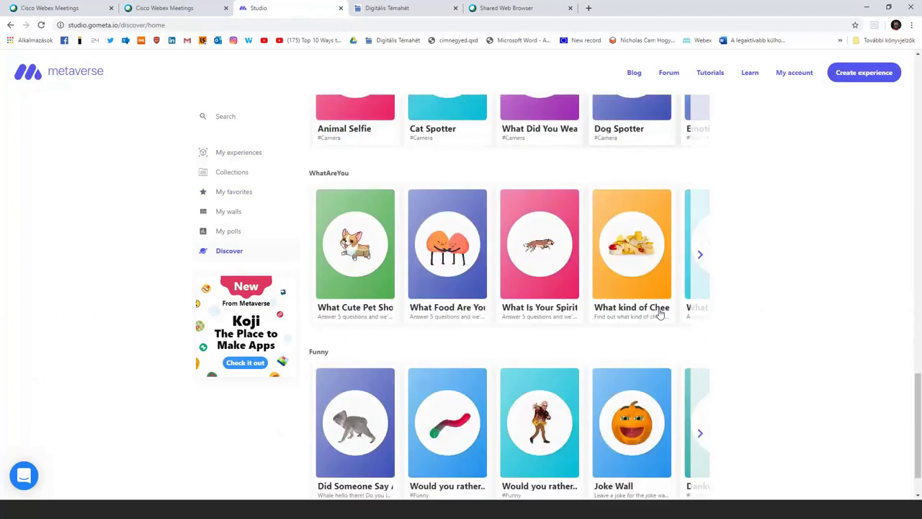
pyautogui.scroll(10, 659, 315)
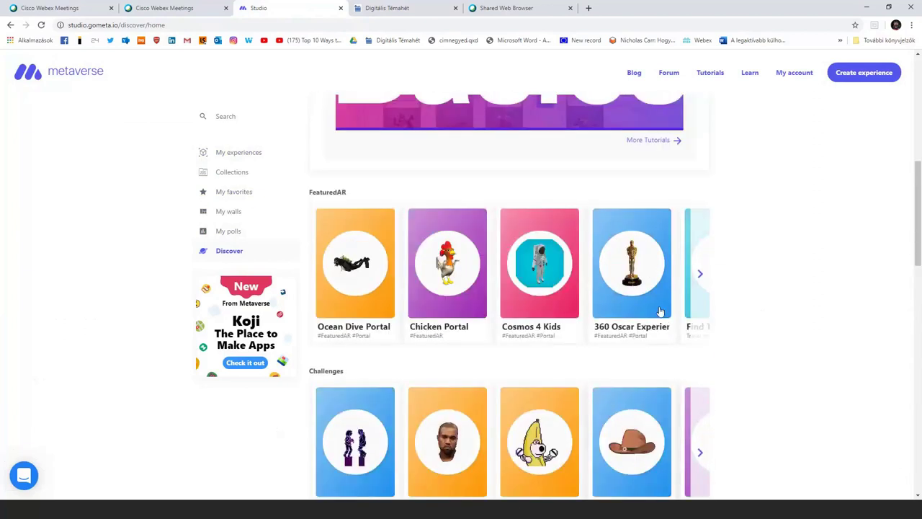
pyautogui.scroll(5, 660, 311)
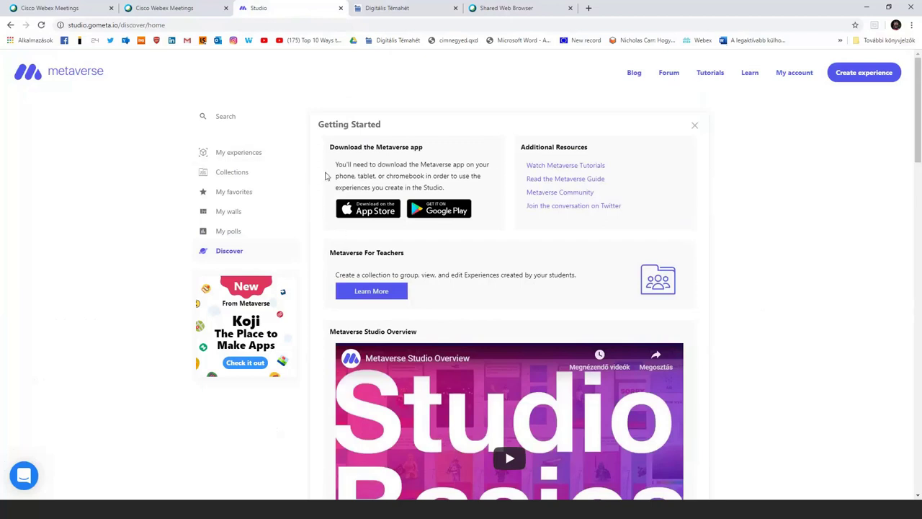
# - Create a new experience and search the character library for "dragon" for its first scene
pyautogui.click(864, 76)
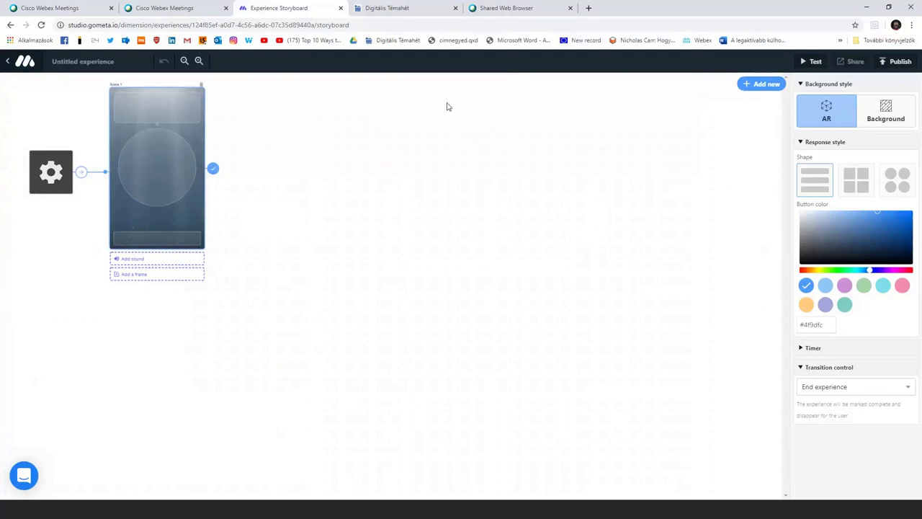
pyautogui.click(150, 168)
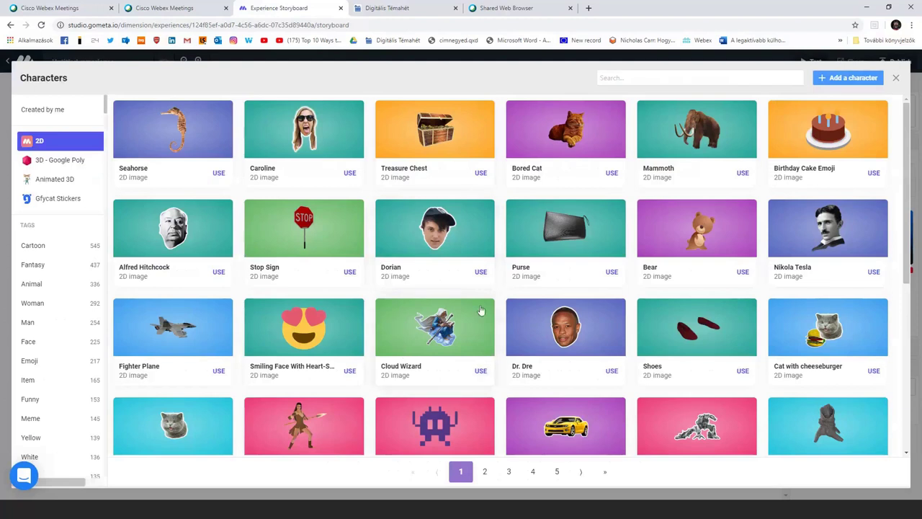
pyautogui.click(645, 79)
pyautogui.write('dragon')
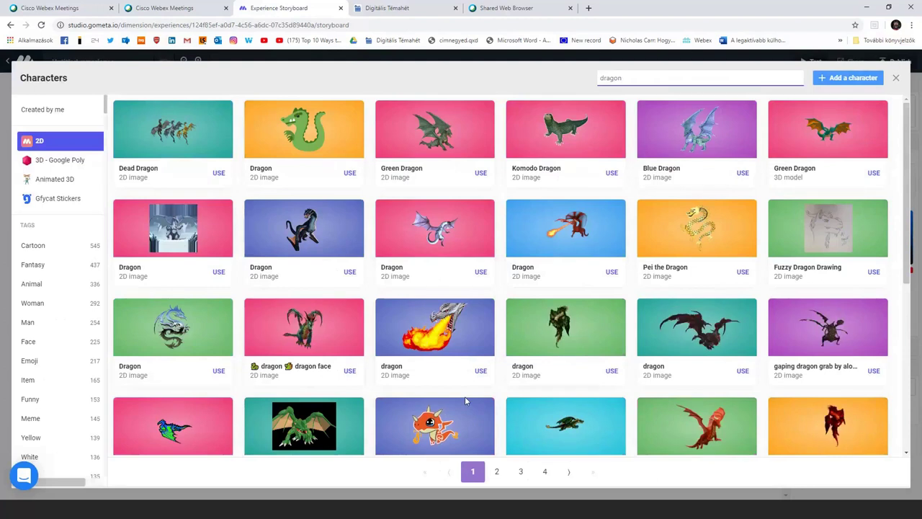
# - Browse the dragon characters and use the 2D "dragon face" dragon in Scene 1
pyautogui.scroll(-1, 465, 401)
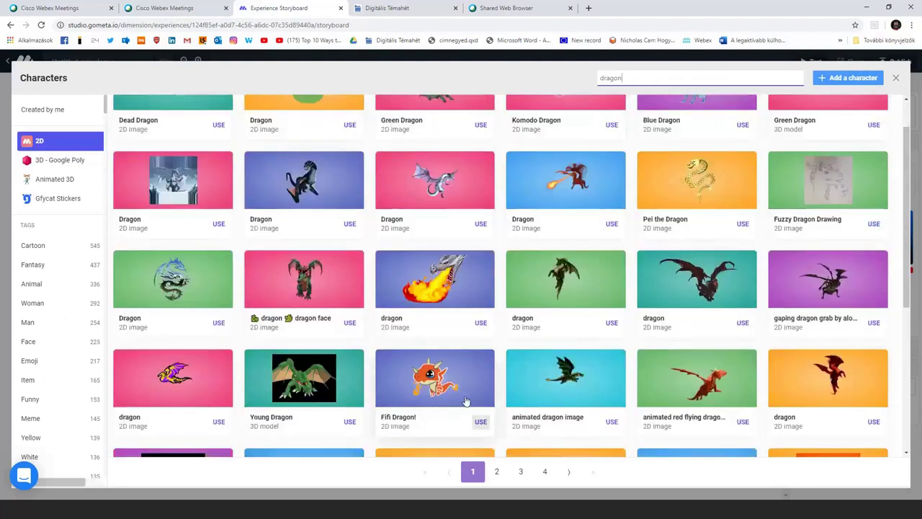
pyautogui.scroll(-1, 465, 400)
pyautogui.scroll(-5, 464, 401)
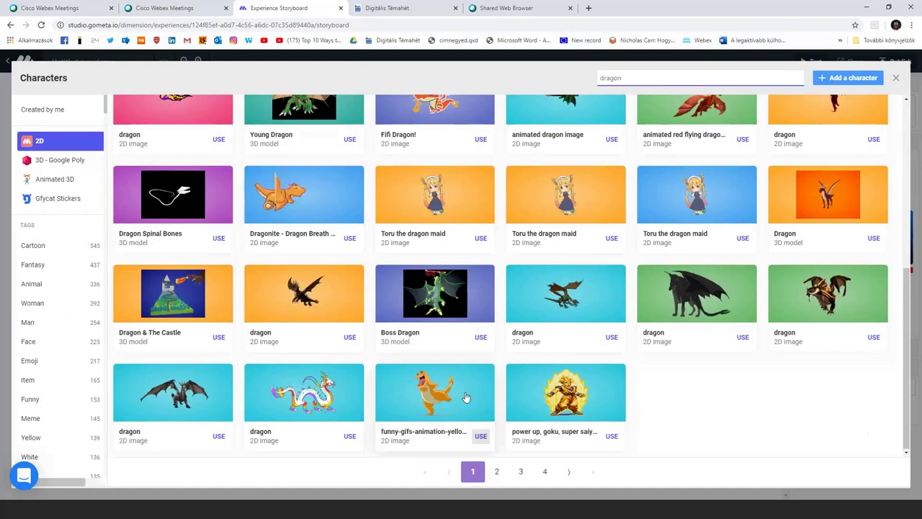
pyautogui.scroll(3, 464, 397)
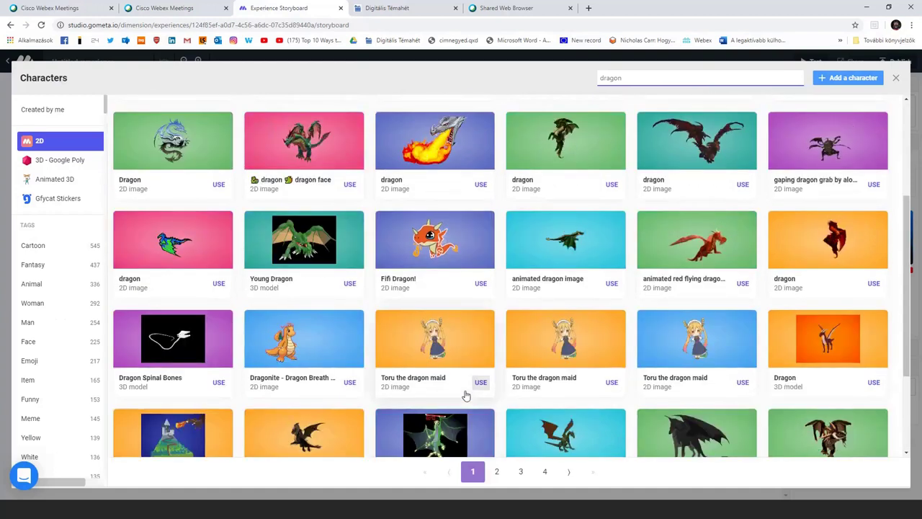
pyautogui.scroll(2, 466, 396)
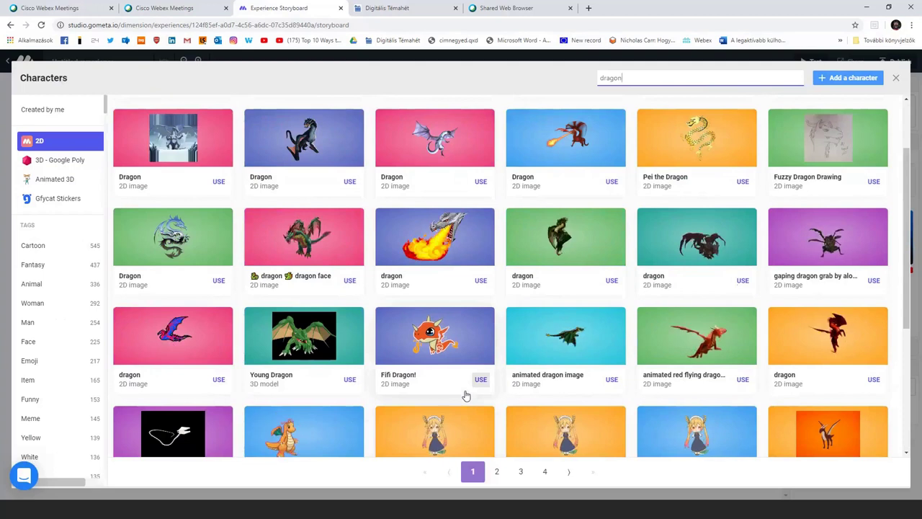
pyautogui.scroll(2, 465, 394)
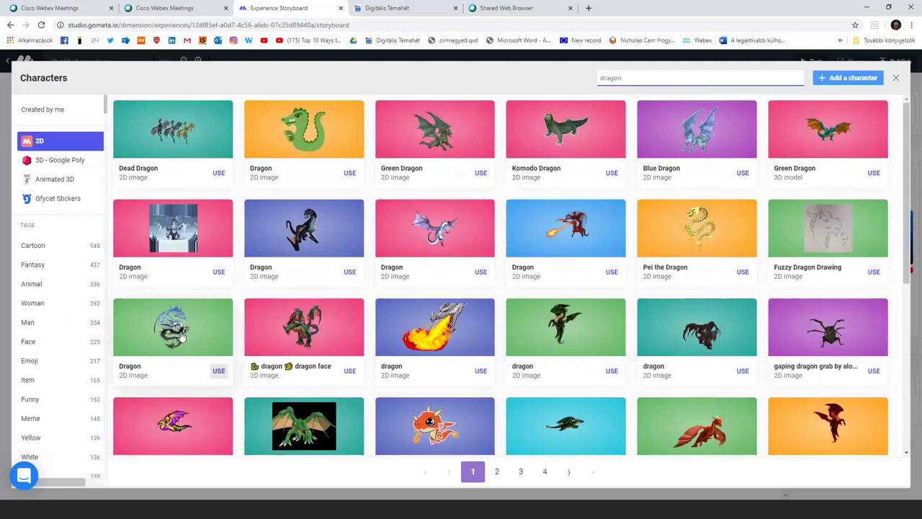
pyautogui.click(306, 334)
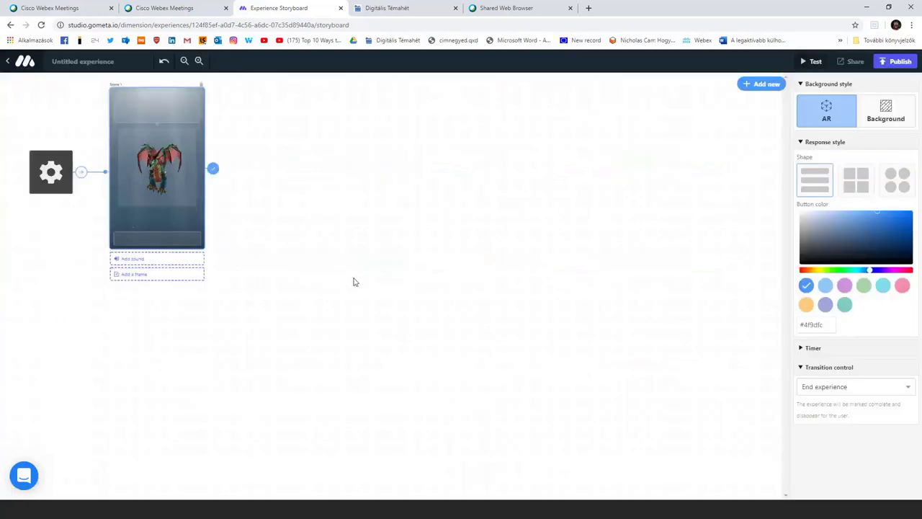
# - Enter the dialogue "Ki ölte meg a sárkányt?" for the dragon in Scene 1
pyautogui.click(184, 109)
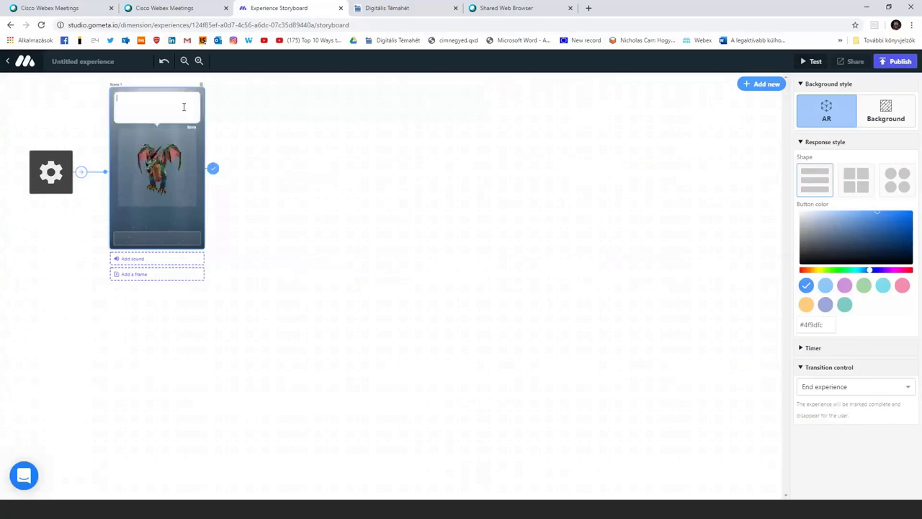
pyautogui.write('Ki öl')
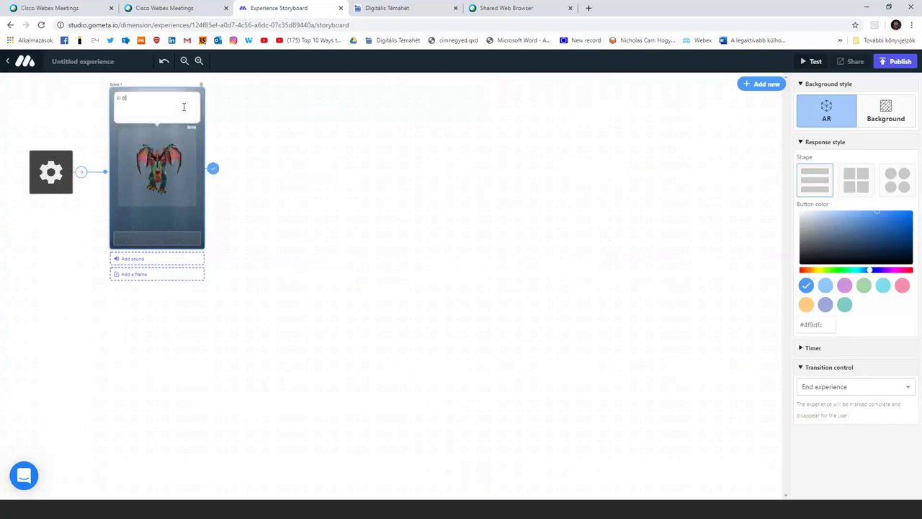
pyautogui.write('te meg a s')
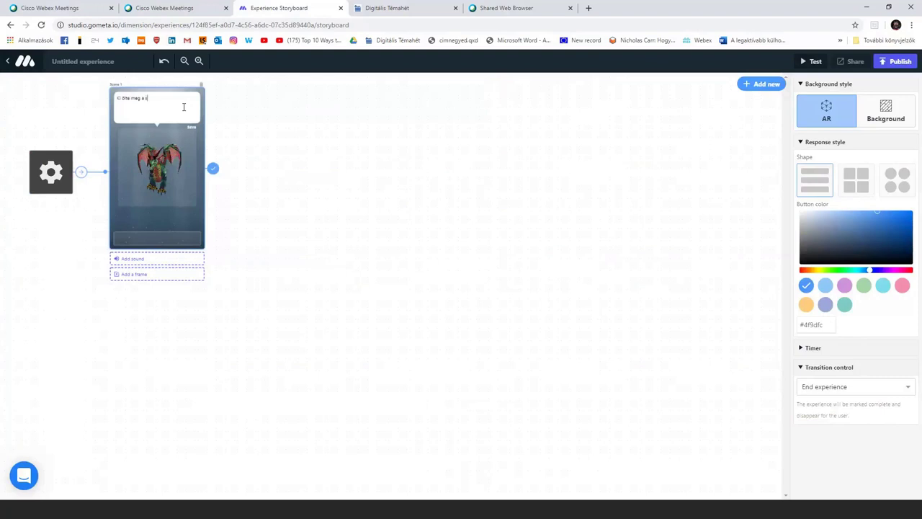
pyautogui.write('ár')
pyautogui.write('kány')
pyautogui.write('t!')
# - Set Scene 1's response shape to the two-column rectangular grid and add four response buttons
pyautogui.click(855, 181)
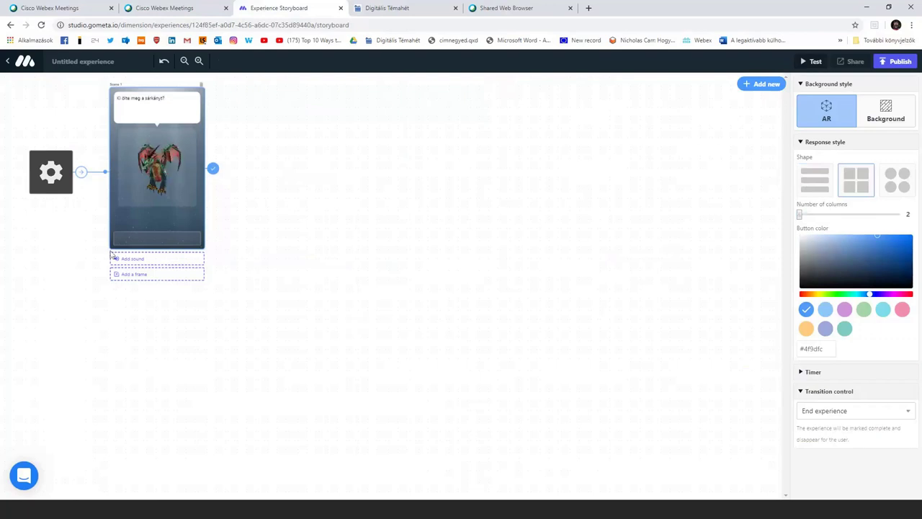
pyautogui.click(145, 243)
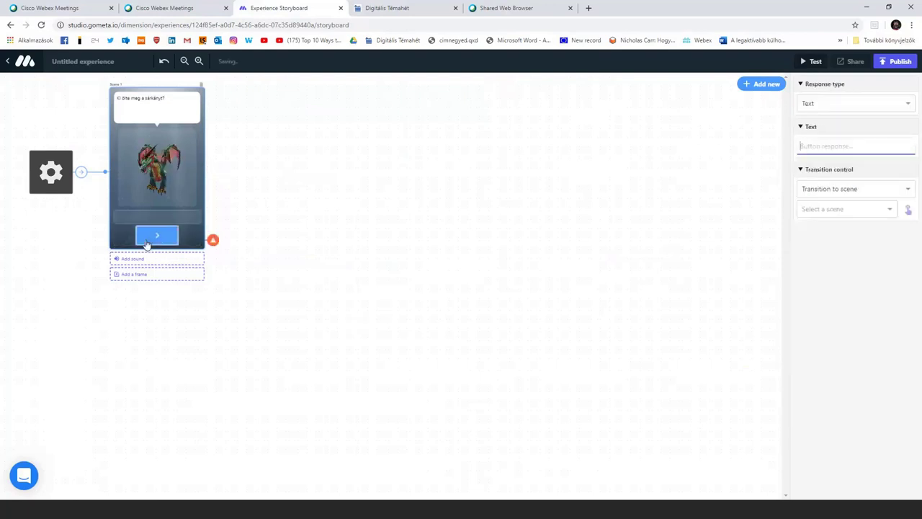
pyautogui.click(164, 220)
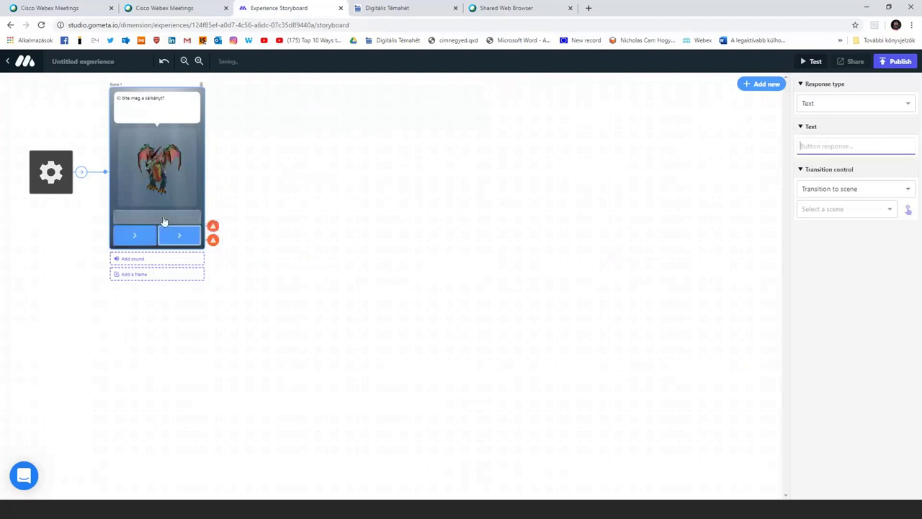
pyautogui.click(169, 216)
pyautogui.click(178, 202)
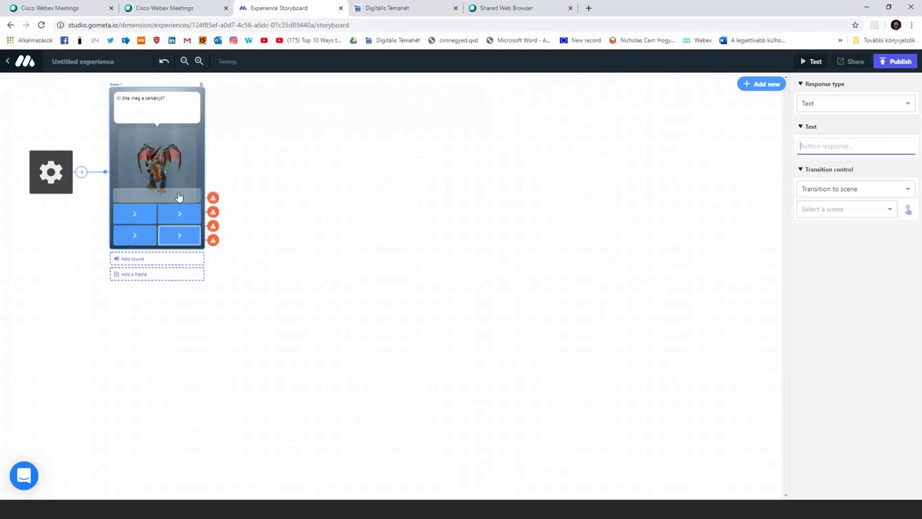
# - Label the two upper response buttons of Scene 1 "a királyfi" and "a királylány"
pyautogui.click(137, 219)
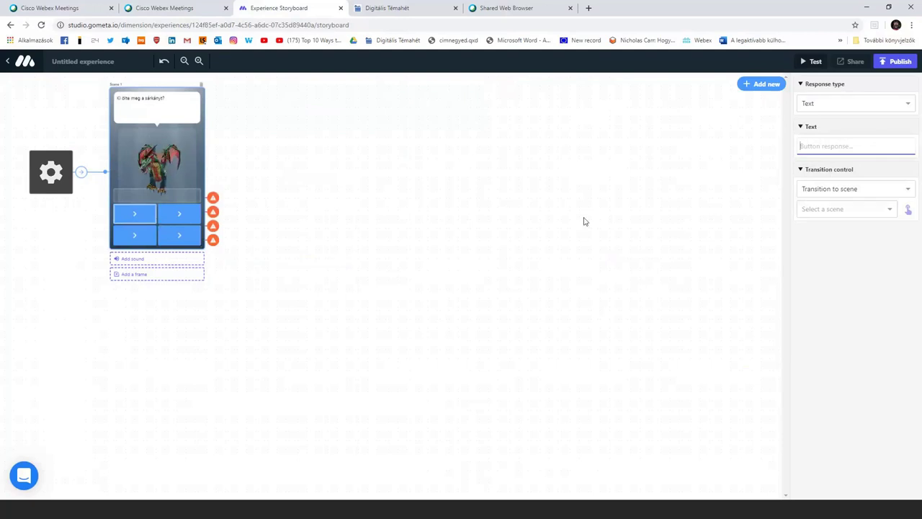
pyautogui.write('a')
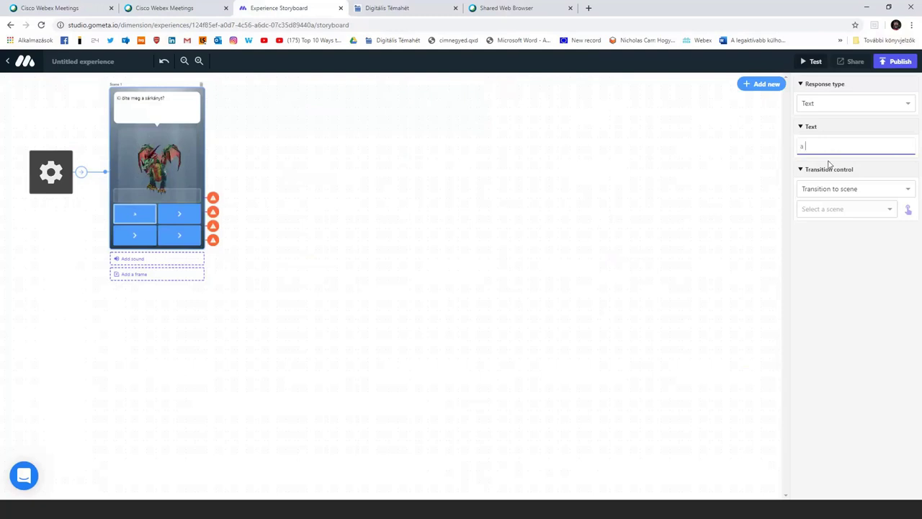
pyautogui.write(' királyfi')
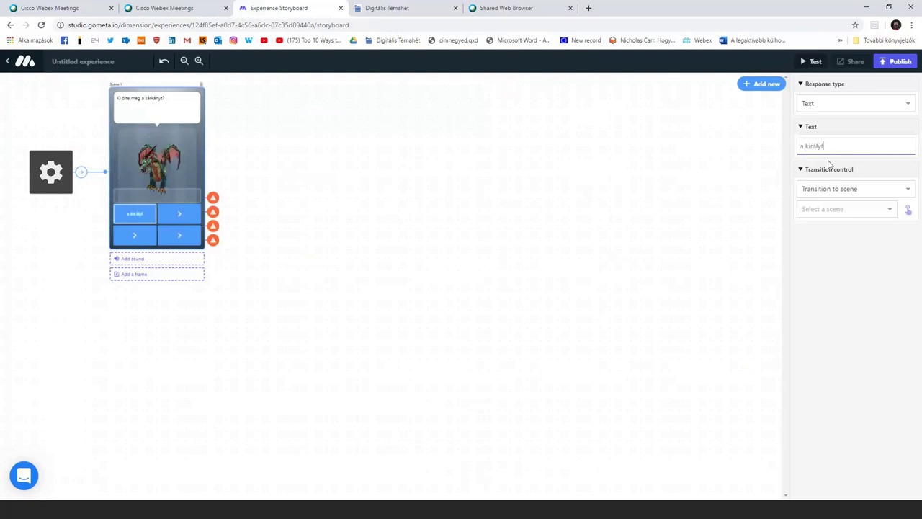
pyautogui.click(179, 215)
pyautogui.click(827, 146)
pyautogui.write('a királyfi')
pyautogui.press('BackSpace')
pyautogui.press('BackSpace')
pyautogui.write('lány')
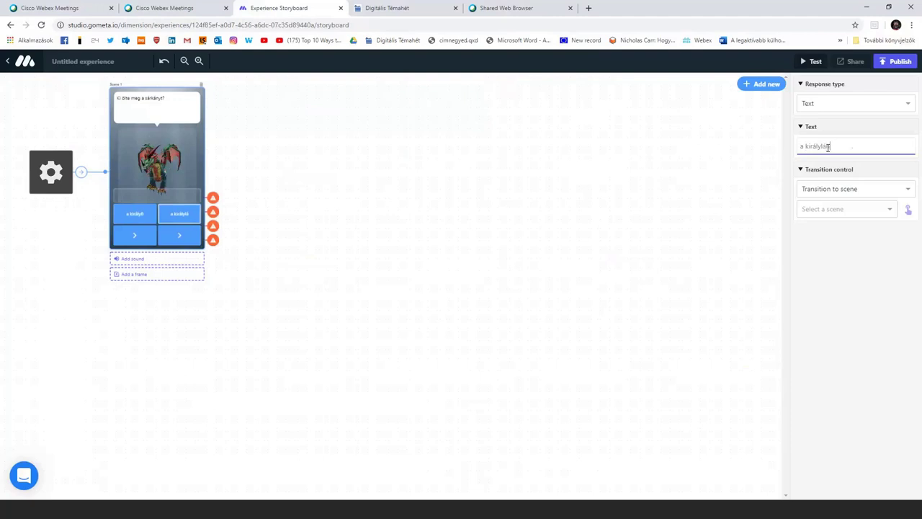
# - Label the two lower response buttons of Scene 1 "a rendszergazda" and "egyéb"
pyautogui.click(149, 239)
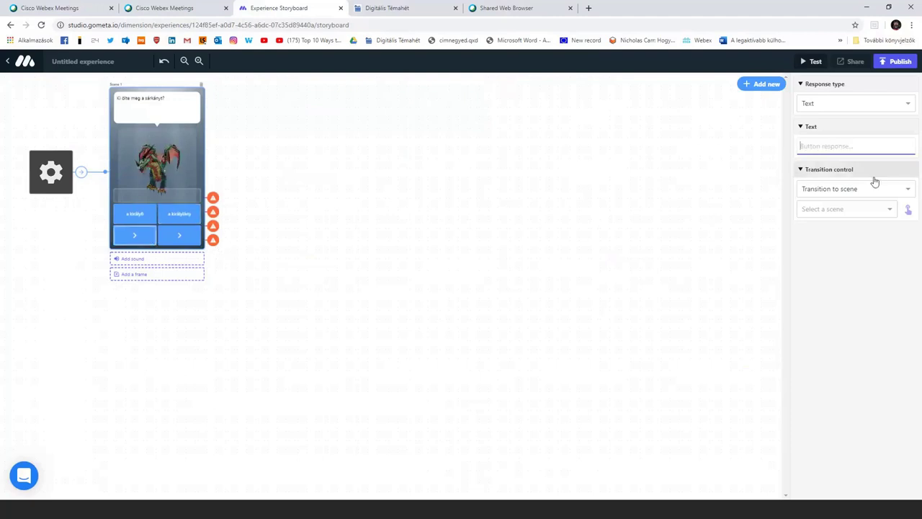
pyautogui.write('a')
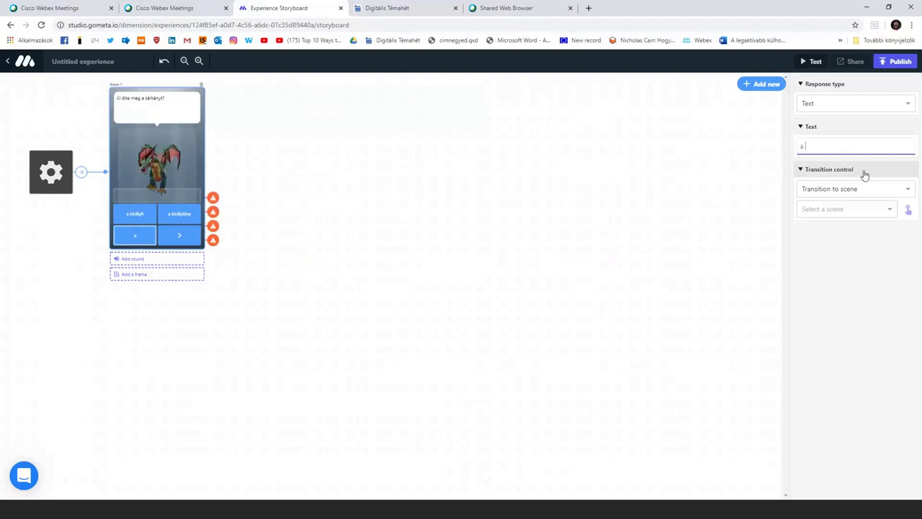
pyautogui.write(' rendszergazda')
pyautogui.click(173, 235)
pyautogui.write('egyéb')
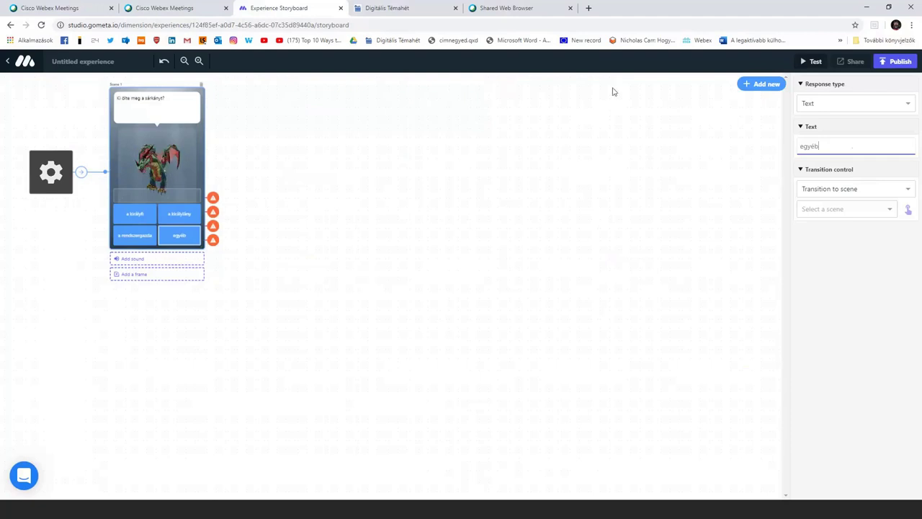
# - Add a Record vote block from the Polls blocks and place it to the right of Scene 1's responses
pyautogui.click(770, 85)
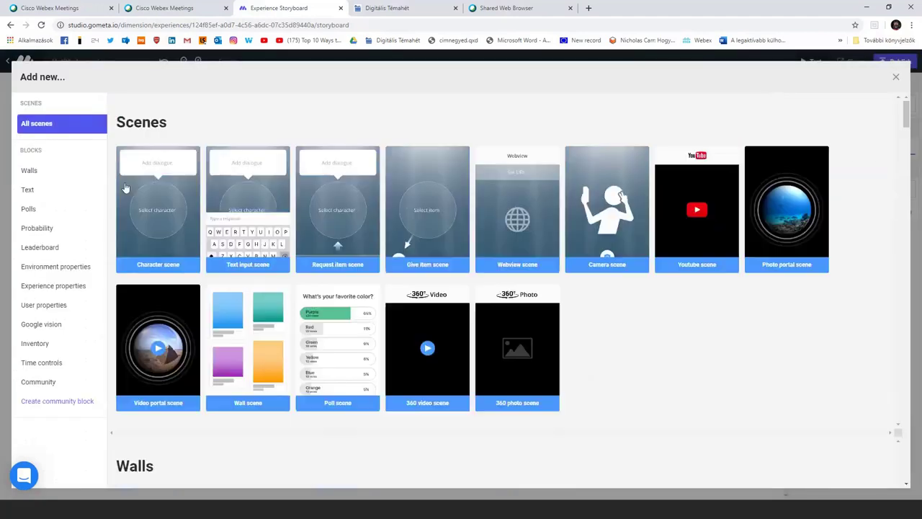
pyautogui.click(28, 212)
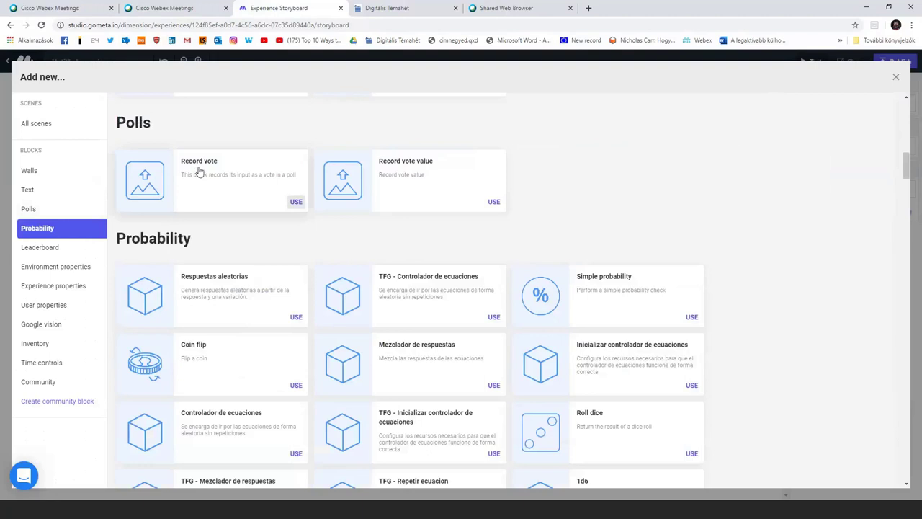
pyautogui.click(296, 202)
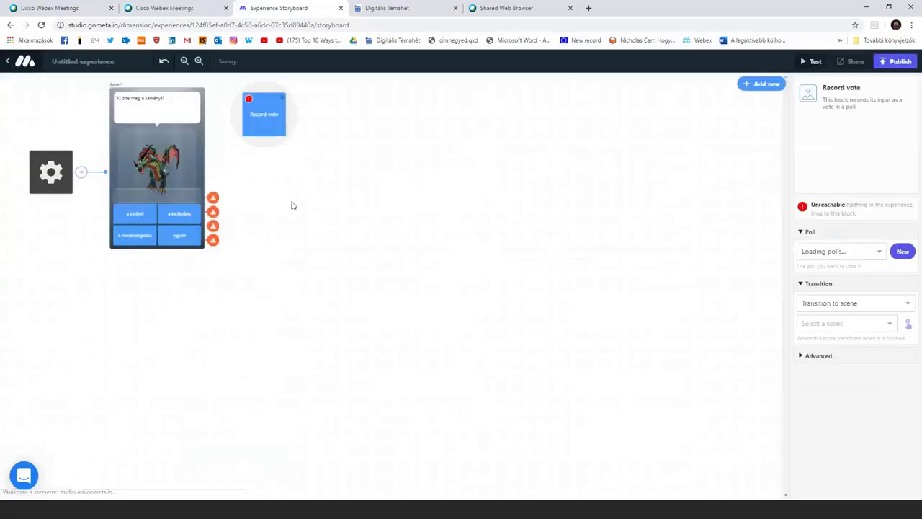
pyautogui.moveTo(281, 137); pyautogui.dragTo(352, 212)
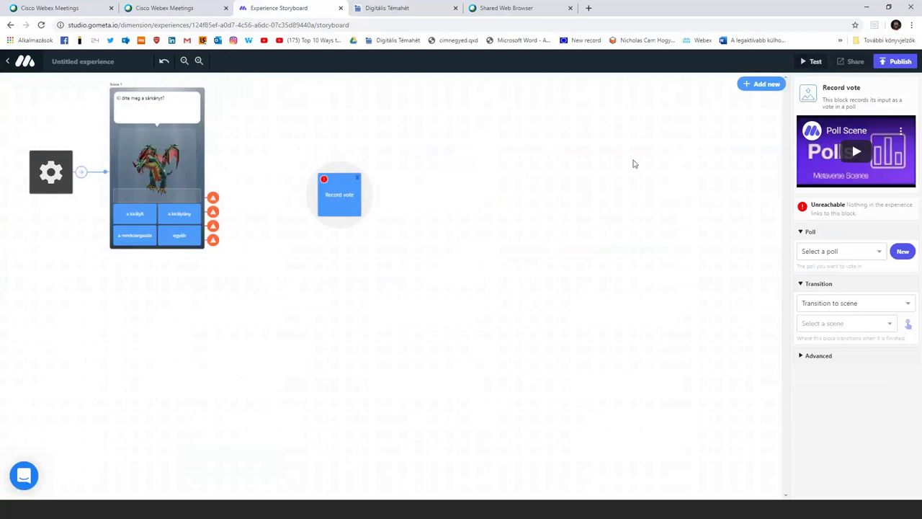
# - Add a Poll scene and place it to the right of the Record vote block
pyautogui.click(773, 88)
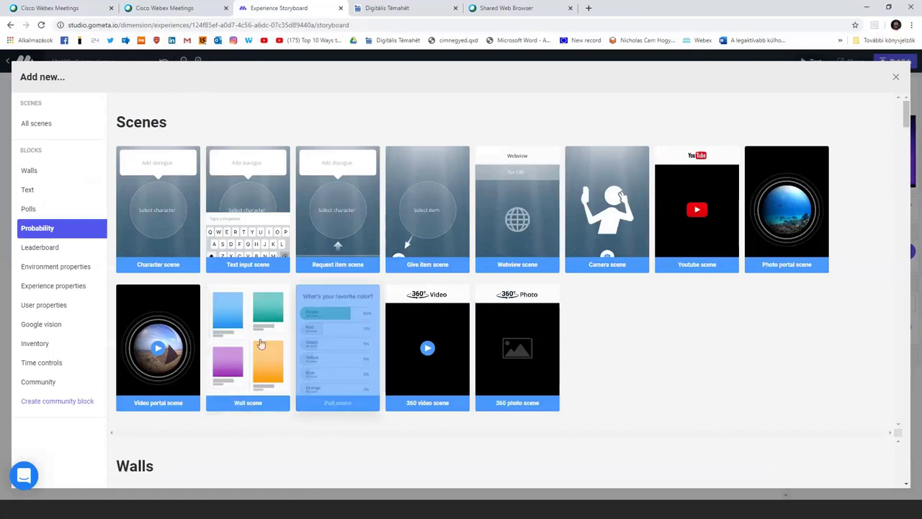
pyautogui.click(343, 378)
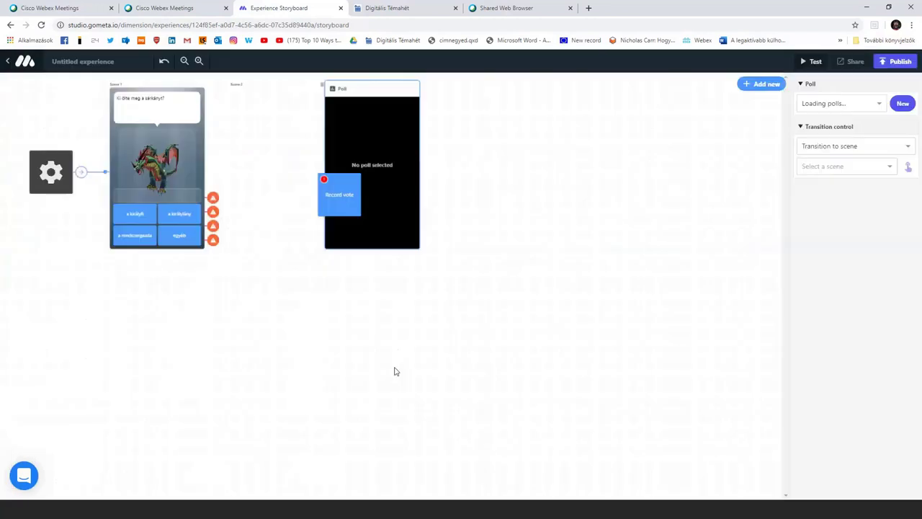
pyautogui.moveTo(402, 213); pyautogui.dragTo(527, 237)
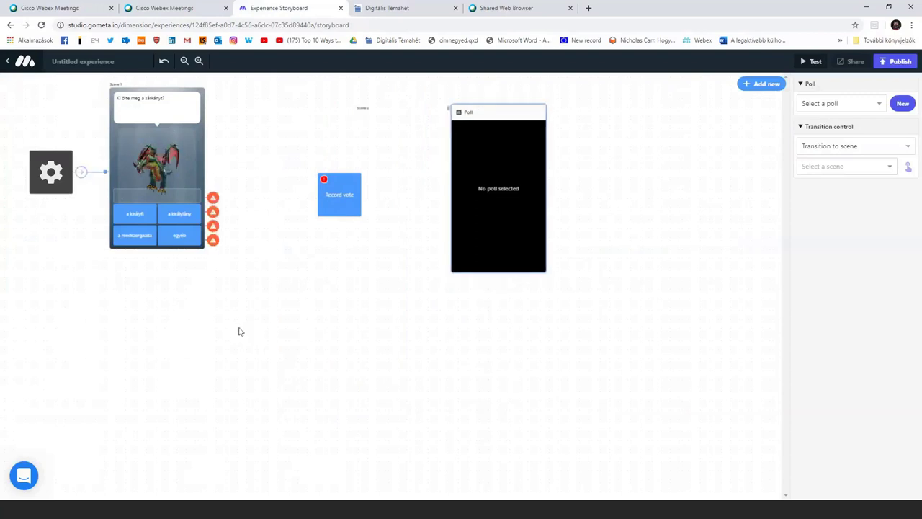
# - Make the "a királyfi", "a királylány" and "a rendszergazda" responses transition to the Record vote block
pyautogui.click(139, 222)
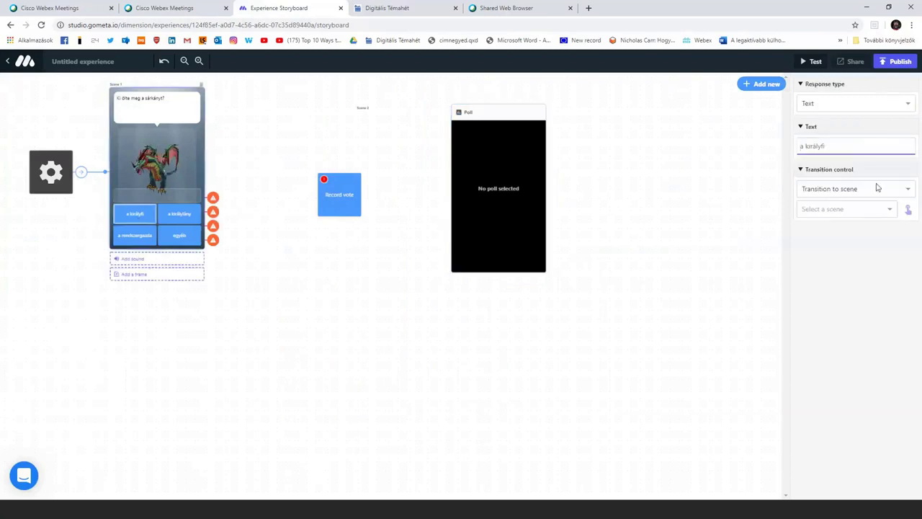
pyautogui.moveTo(907, 208); pyautogui.dragTo(336, 207)
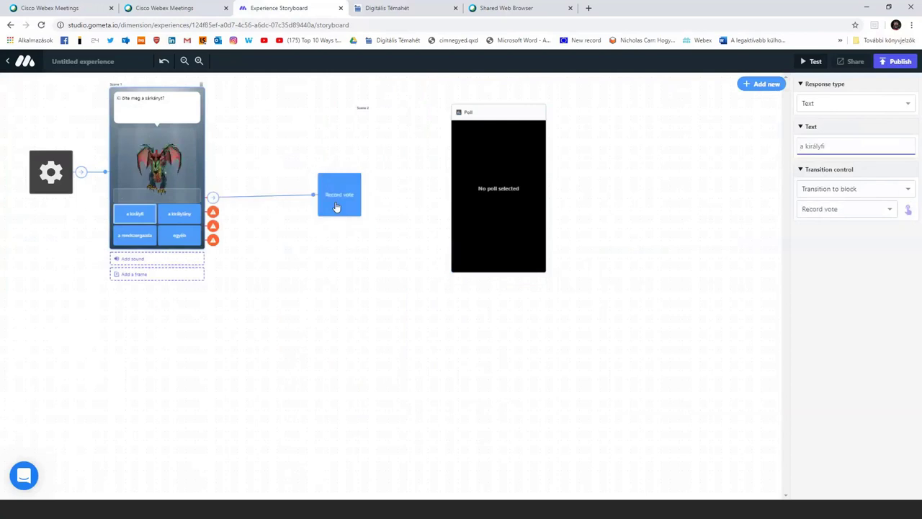
pyautogui.click(194, 217)
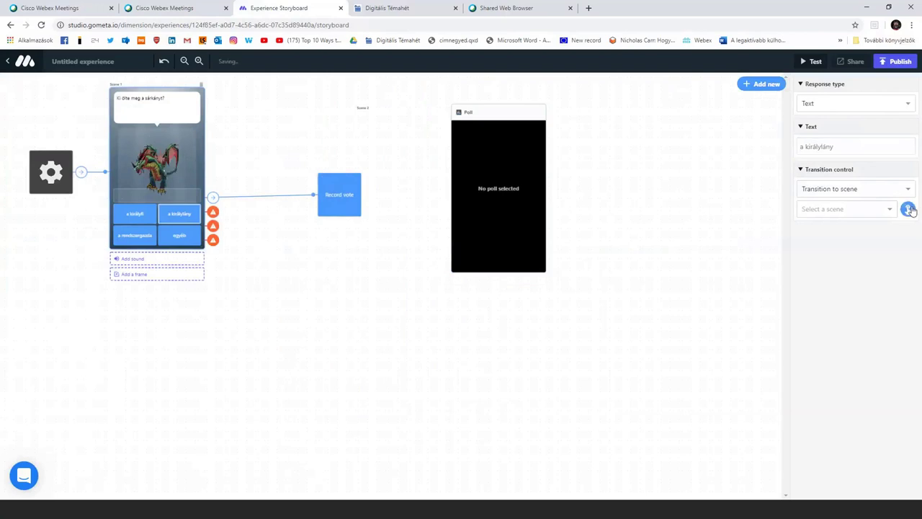
pyautogui.moveTo(909, 209); pyautogui.dragTo(340, 203)
pyautogui.click(142, 236)
pyautogui.moveTo(907, 209); pyautogui.dragTo(340, 196)
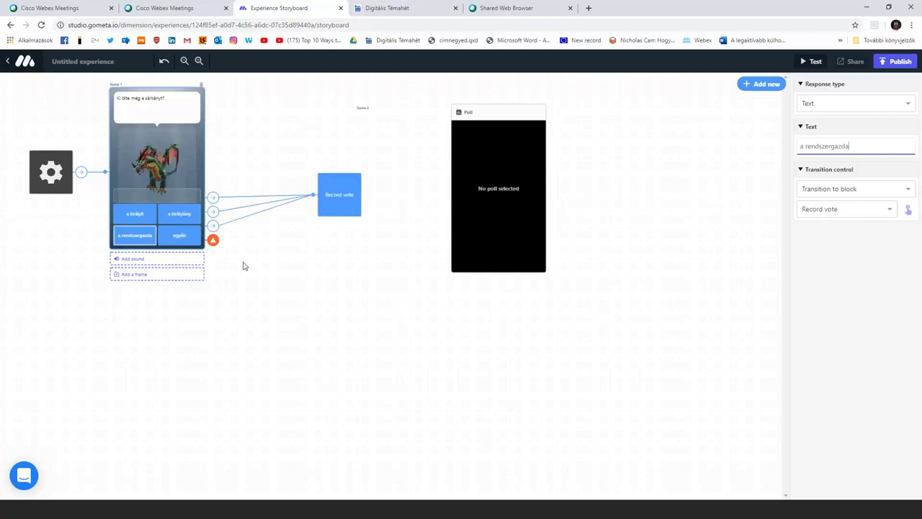
# - Create a poll with the question "Gyilkos" for the Record vote block and make the block transition to Scene 2
pyautogui.click(344, 204)
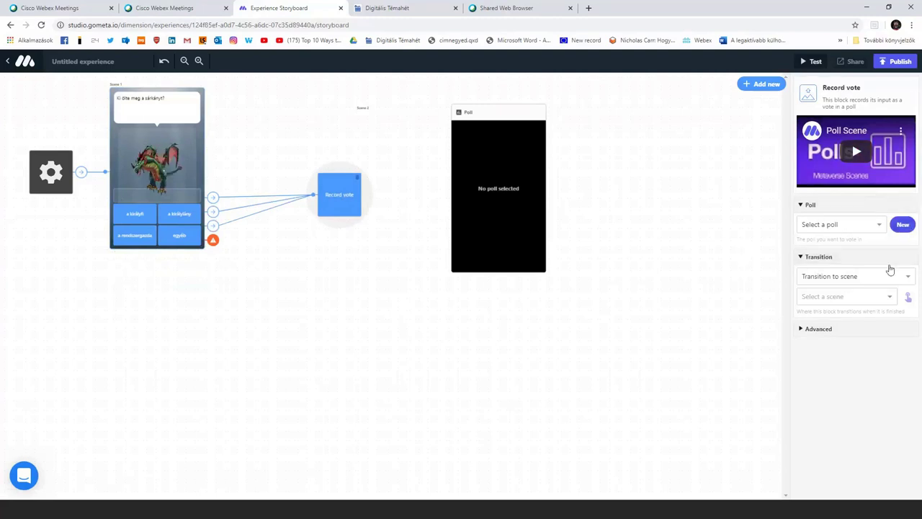
pyautogui.click(902, 225)
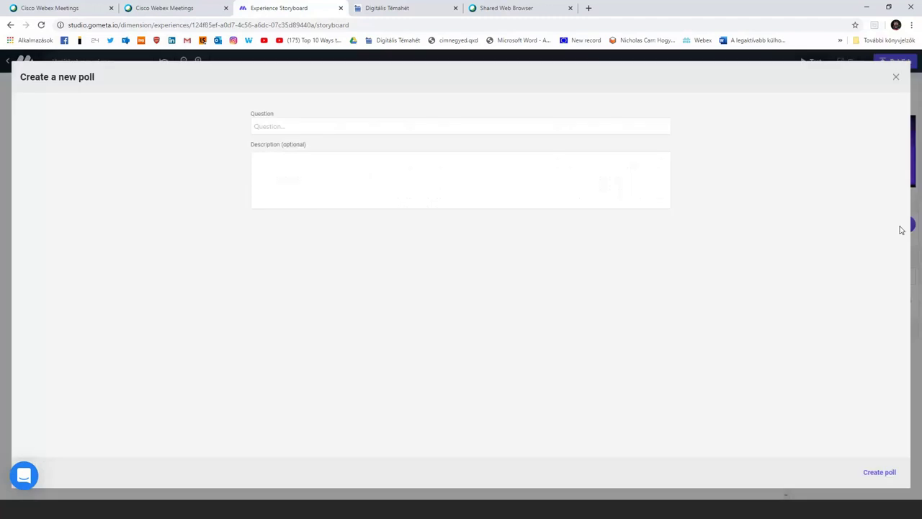
pyautogui.click(627, 131)
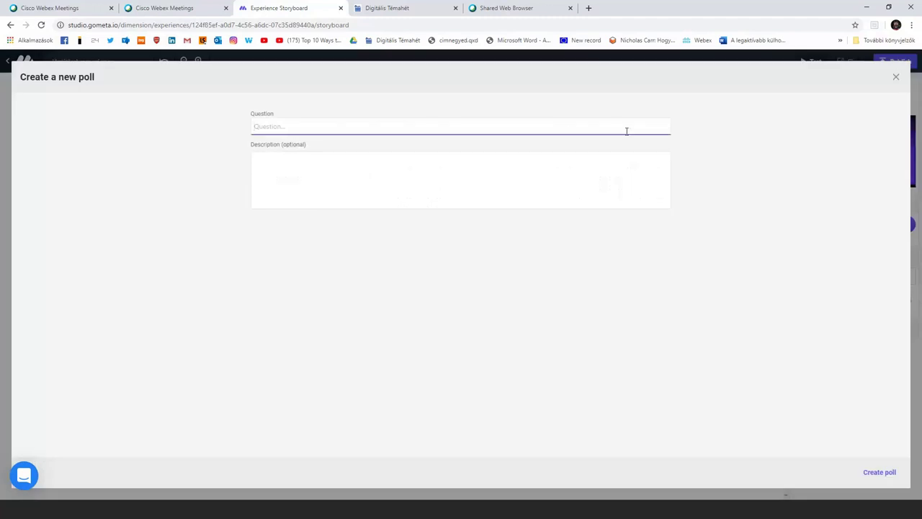
pyautogui.write('Gyilkos')
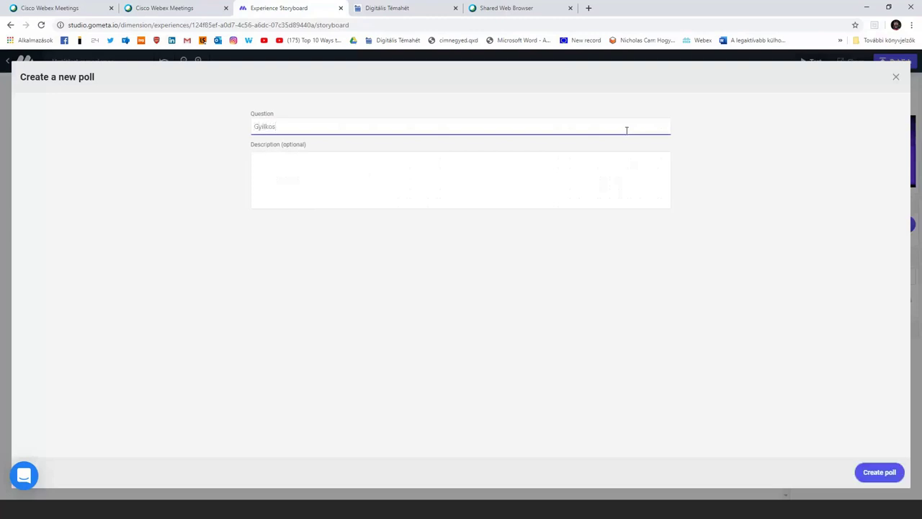
pyautogui.click(875, 477)
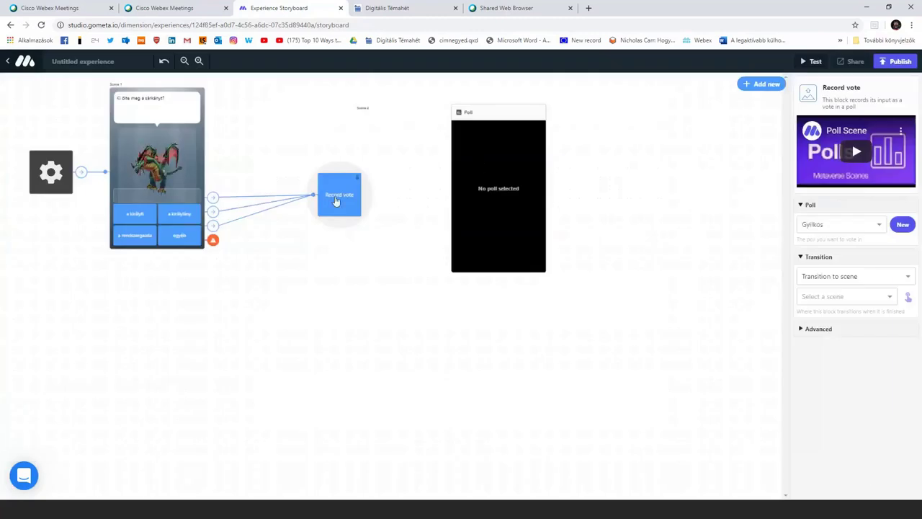
pyautogui.click(905, 301)
pyautogui.click(516, 236)
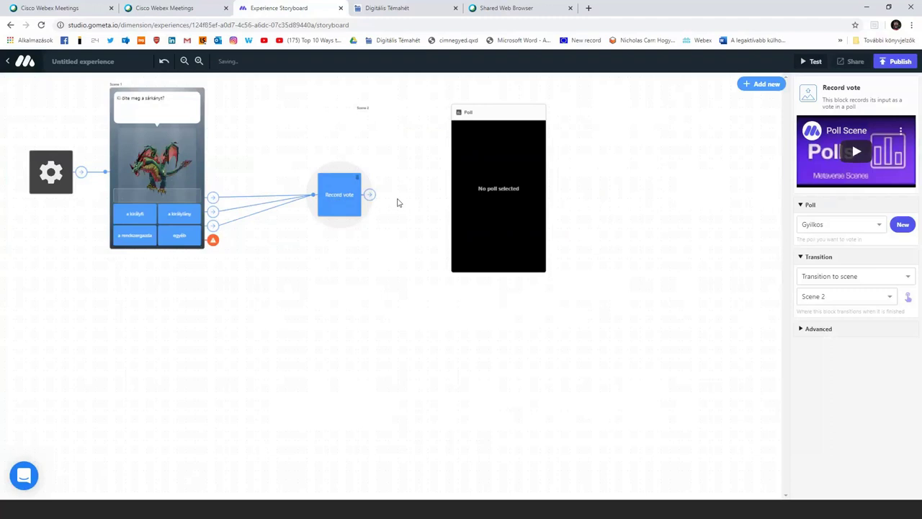
# - Assign the "Gyilkos" poll to the poll scene and reselect the Record vote block
pyautogui.click(475, 193)
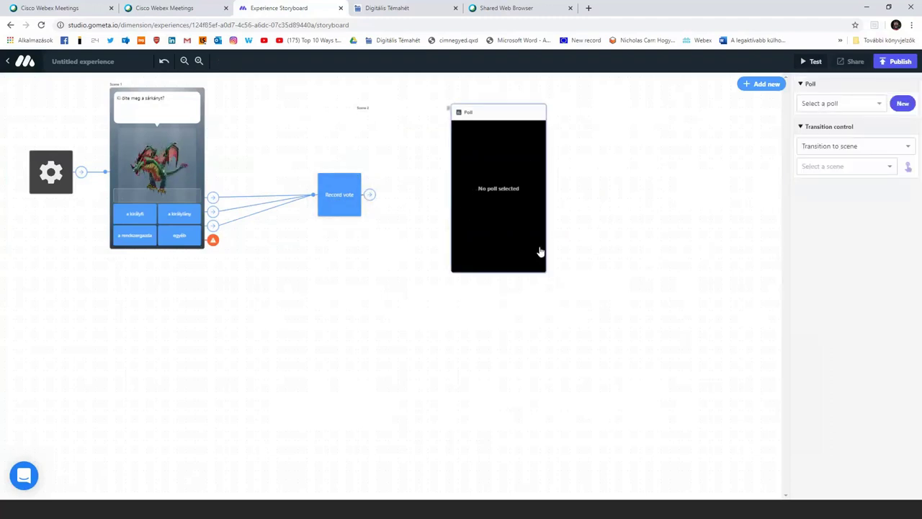
pyautogui.click(878, 105)
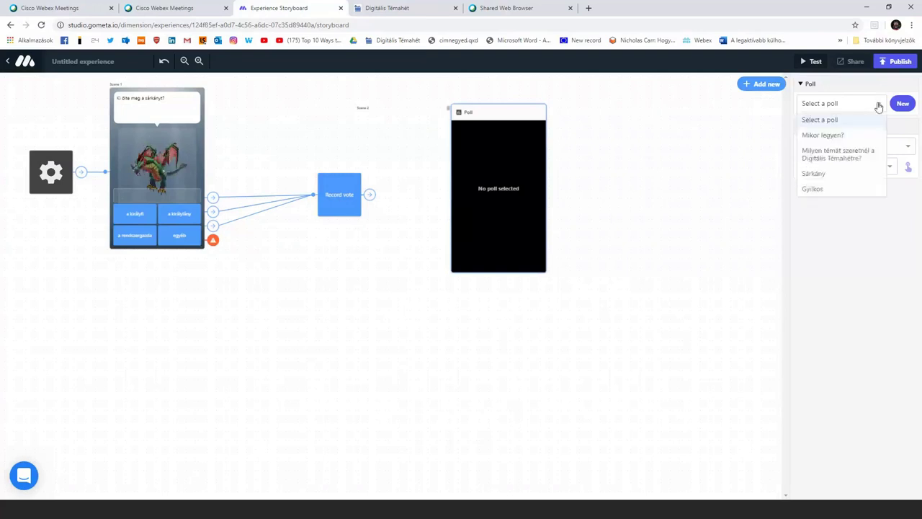
pyautogui.click(812, 189)
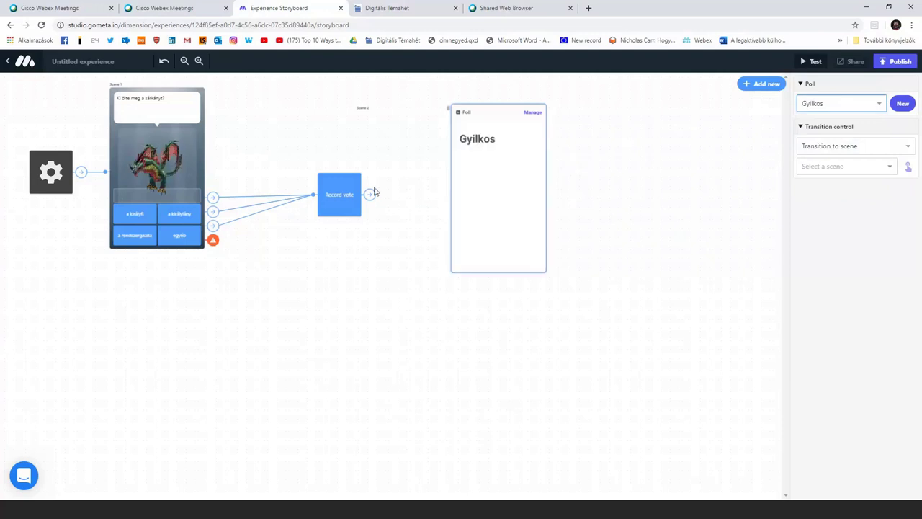
pyautogui.click(354, 201)
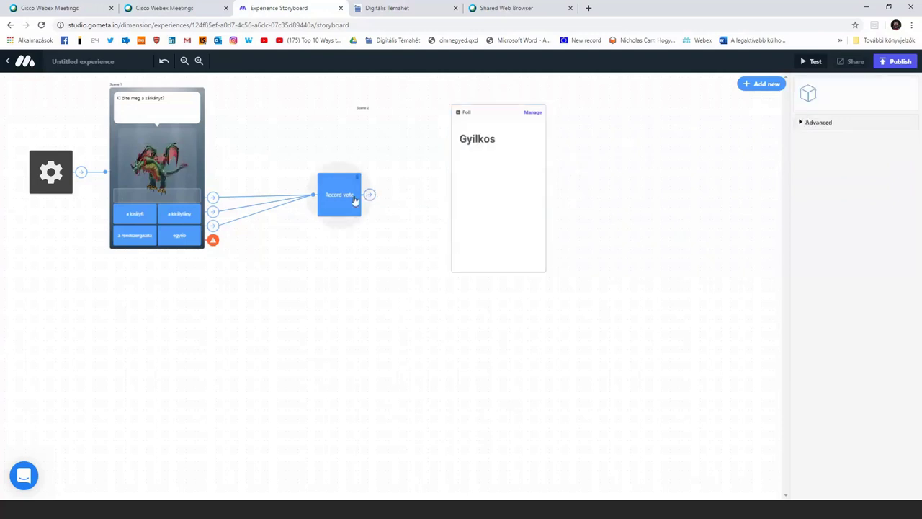